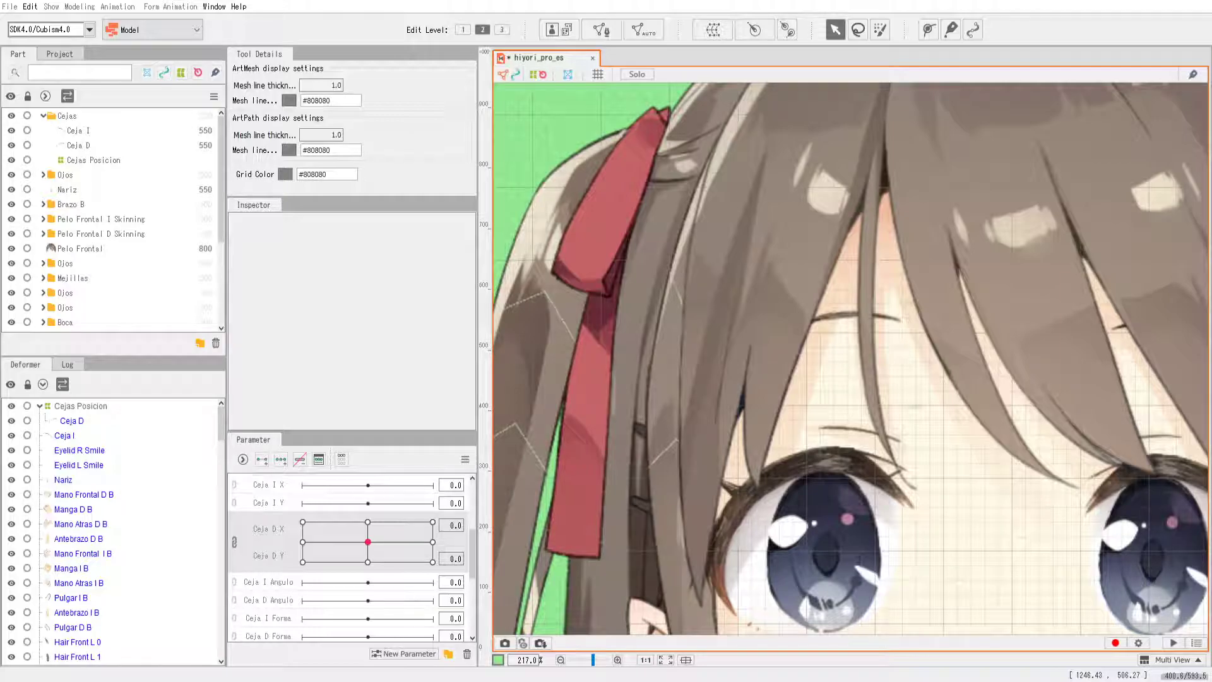
Isolate the right eyebrow mesh Ceja D in Solo view and activate the Deform Path tool
click(71, 421)
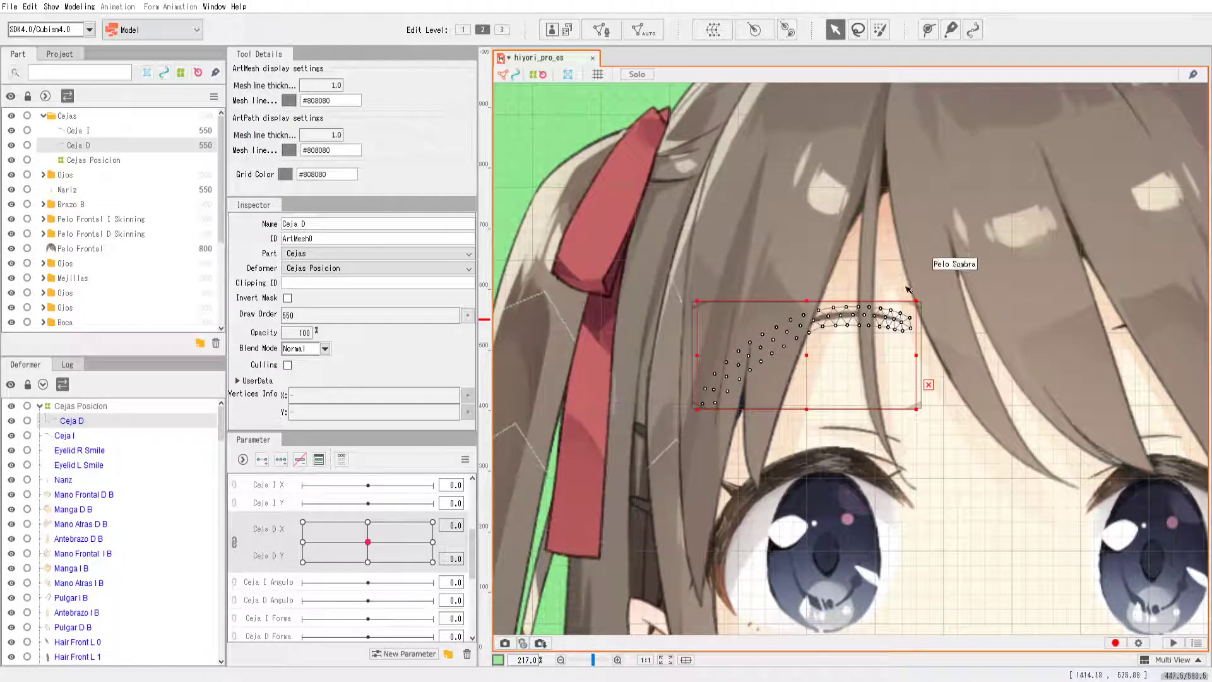
click(929, 29)
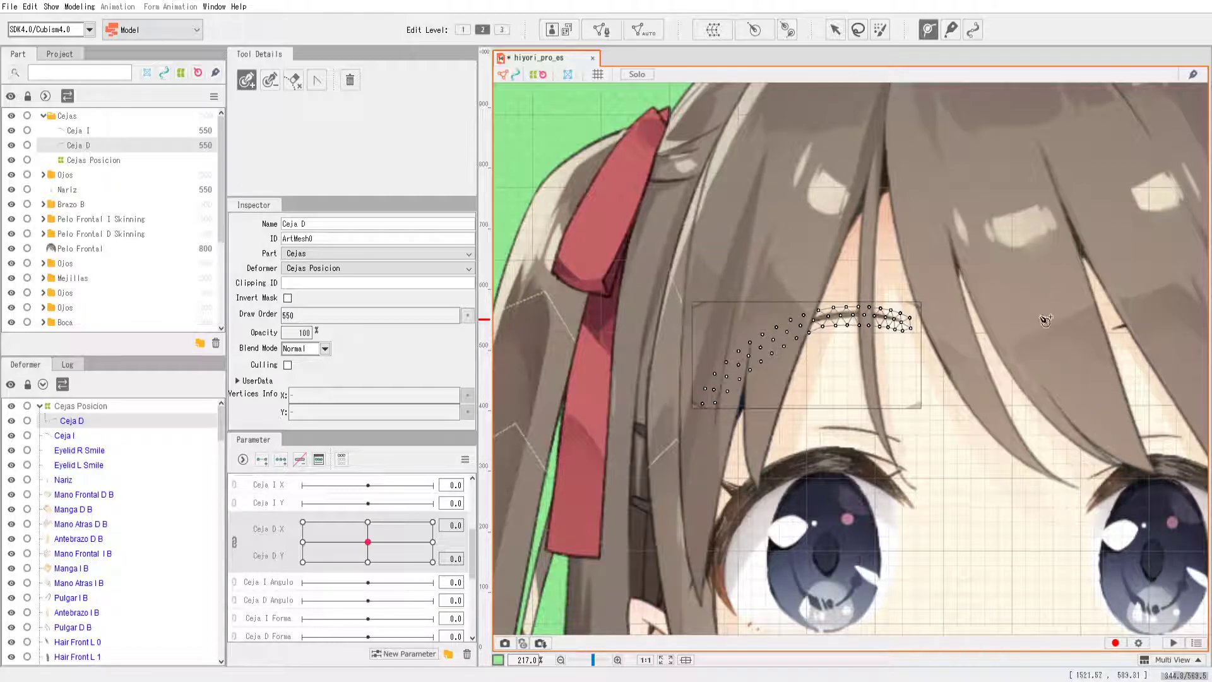
click(637, 74)
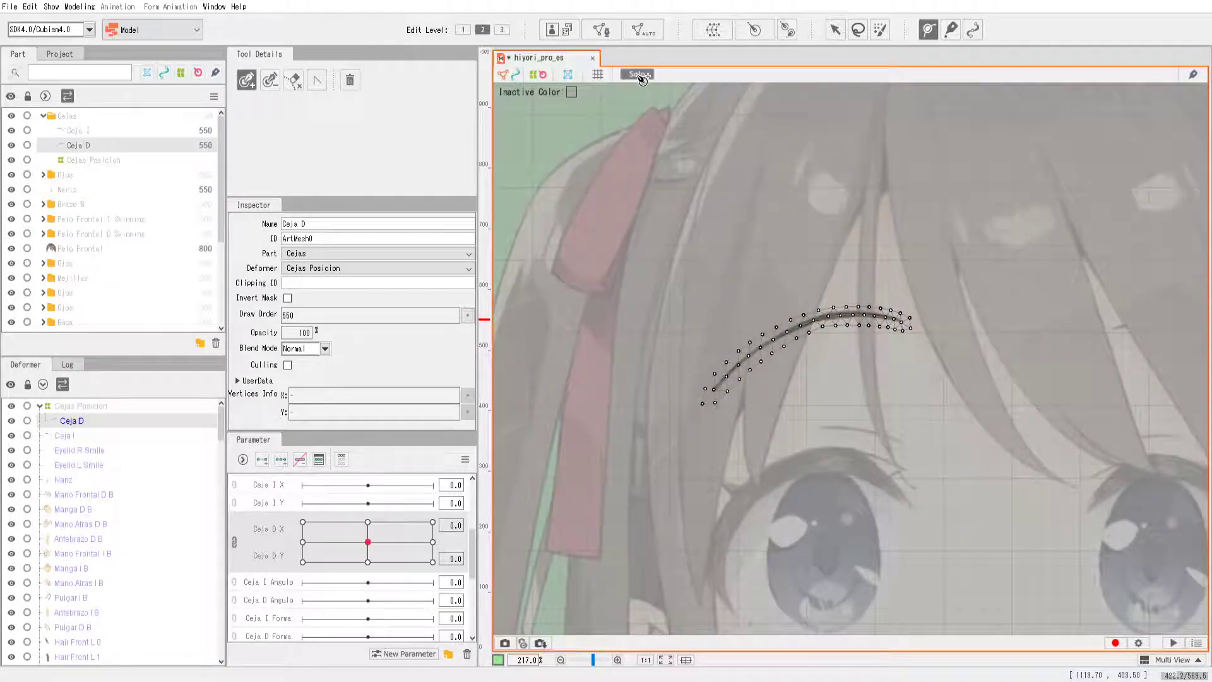
scroll(704, 416, up, 2)
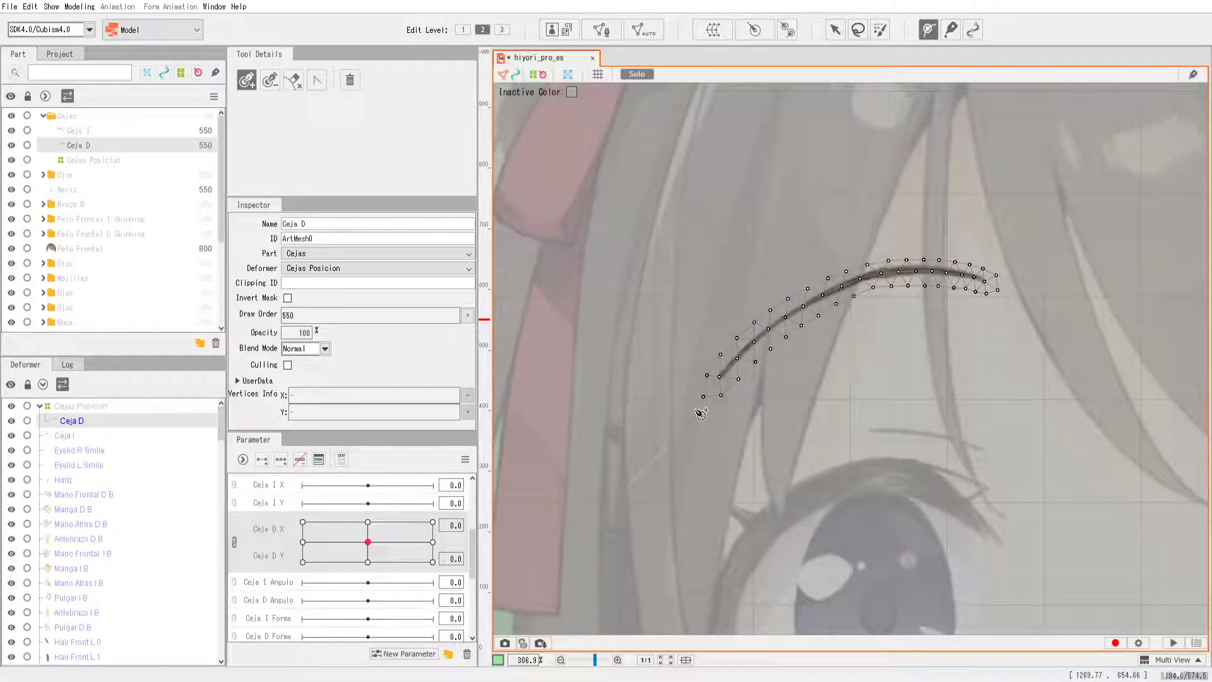
Draw a nine-point deform path along the Ceja D eyebrow, extending slightly past both ends of the mesh
click(697, 409)
click(731, 365)
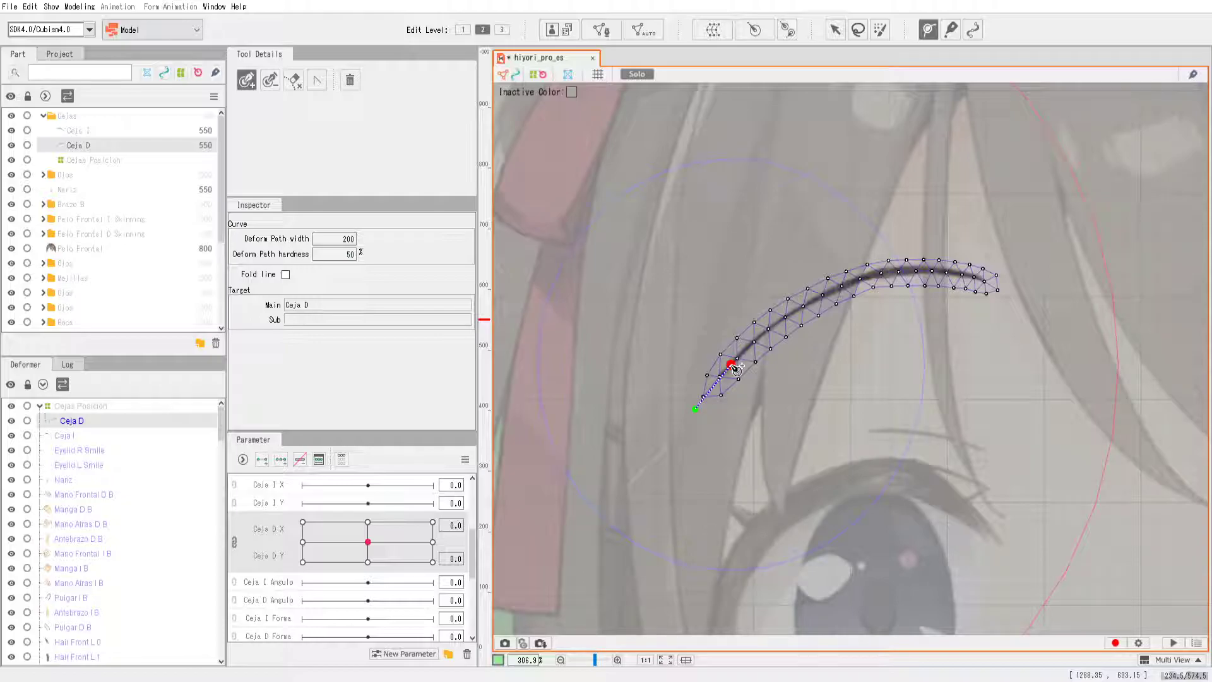
click(767, 331)
click(803, 308)
click(846, 286)
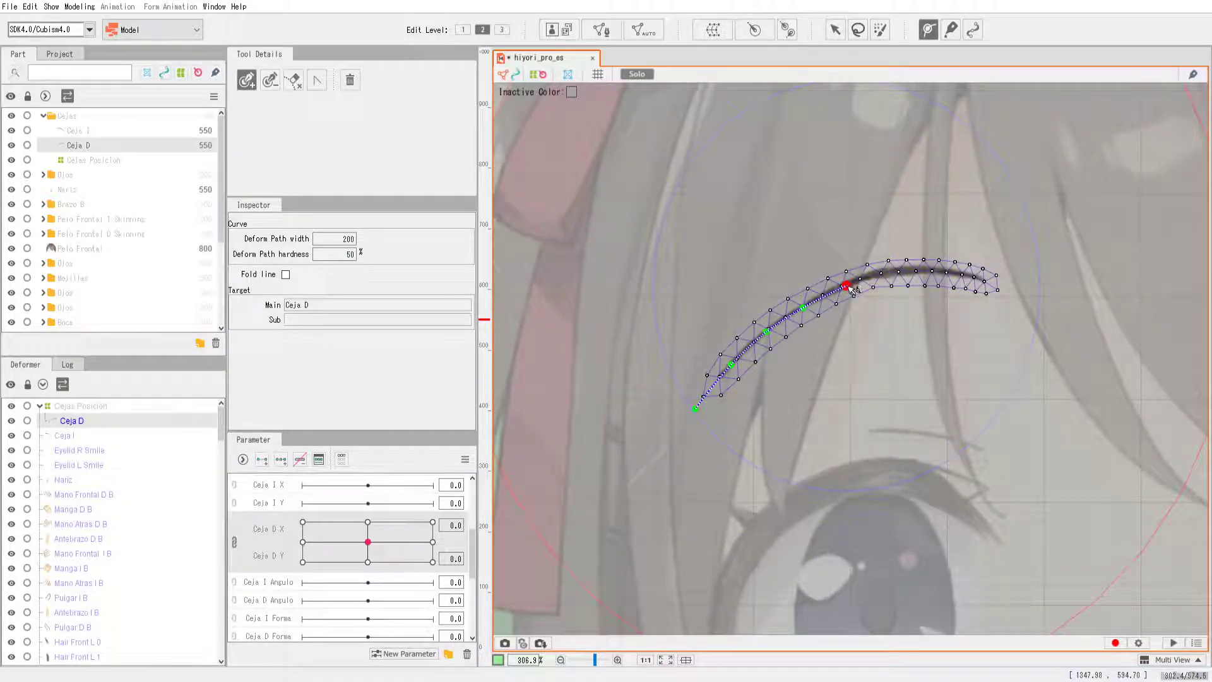
click(890, 273)
click(939, 273)
click(977, 277)
click(1011, 297)
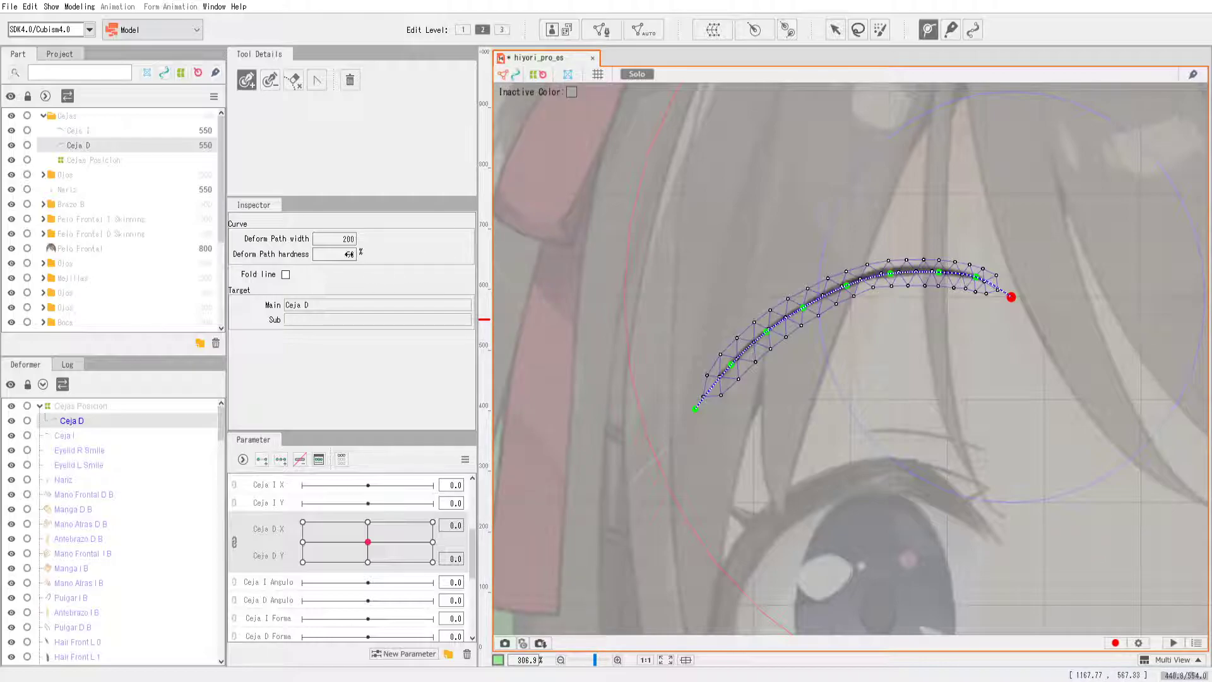
Set the Deform Path width to 35 and return to the Arrow tool
drag(344, 239, 414, 239)
scroll(999, 271, up, 5)
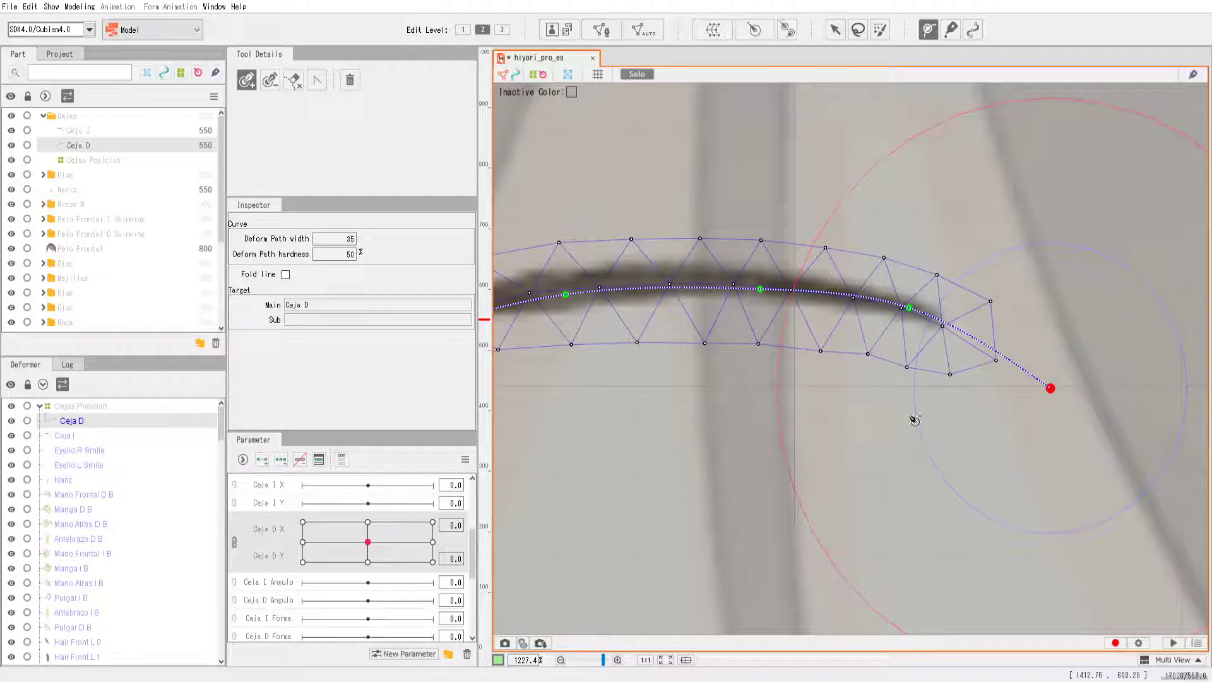
scroll(855, 354, down, 5)
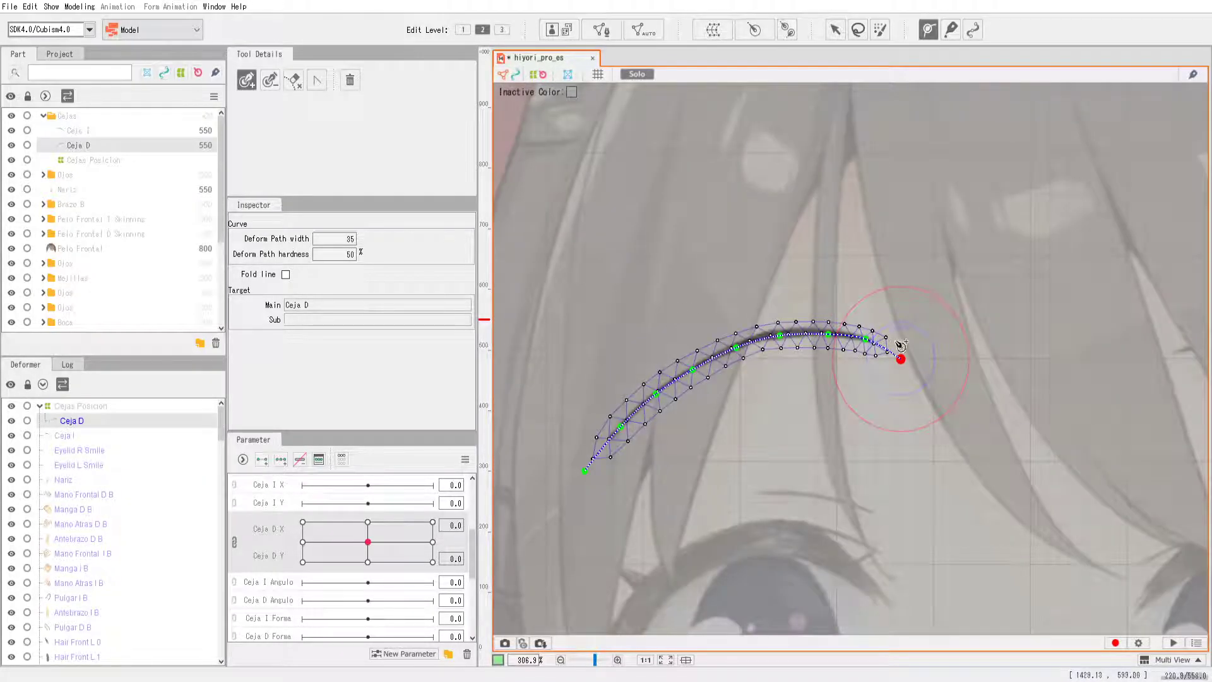
click(833, 29)
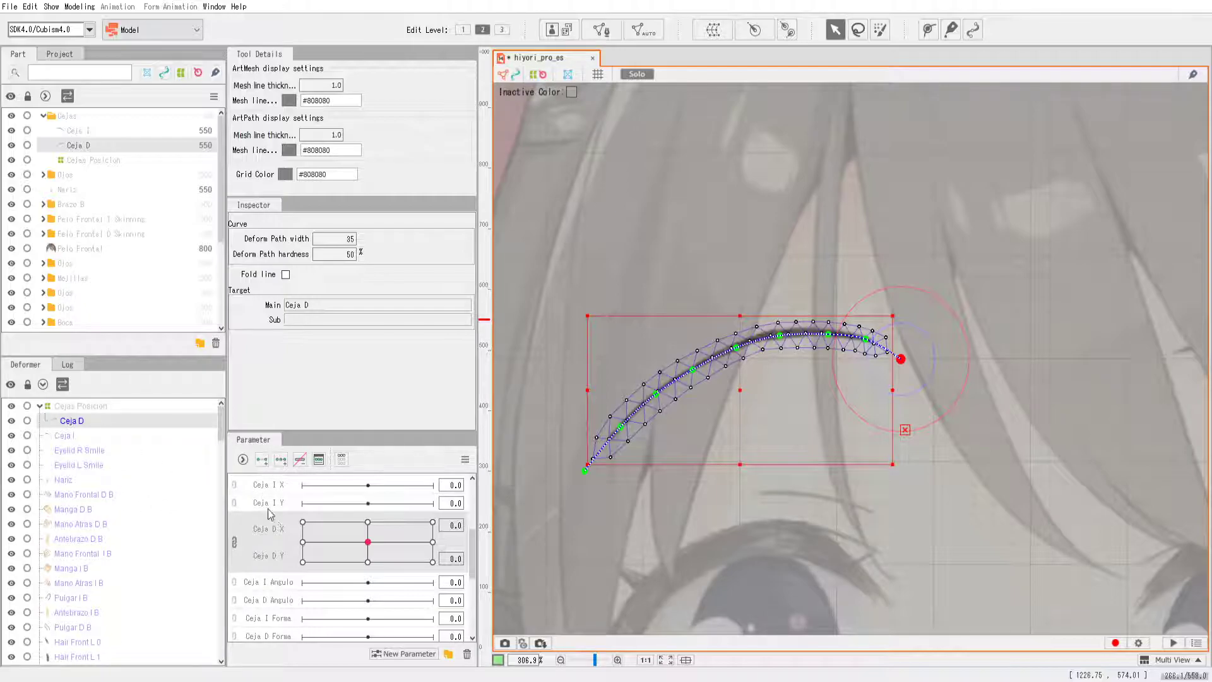
Add three keyforms to the Ceja D Forma parameter for the Ceja D mesh
scroll(288, 534, down, 3)
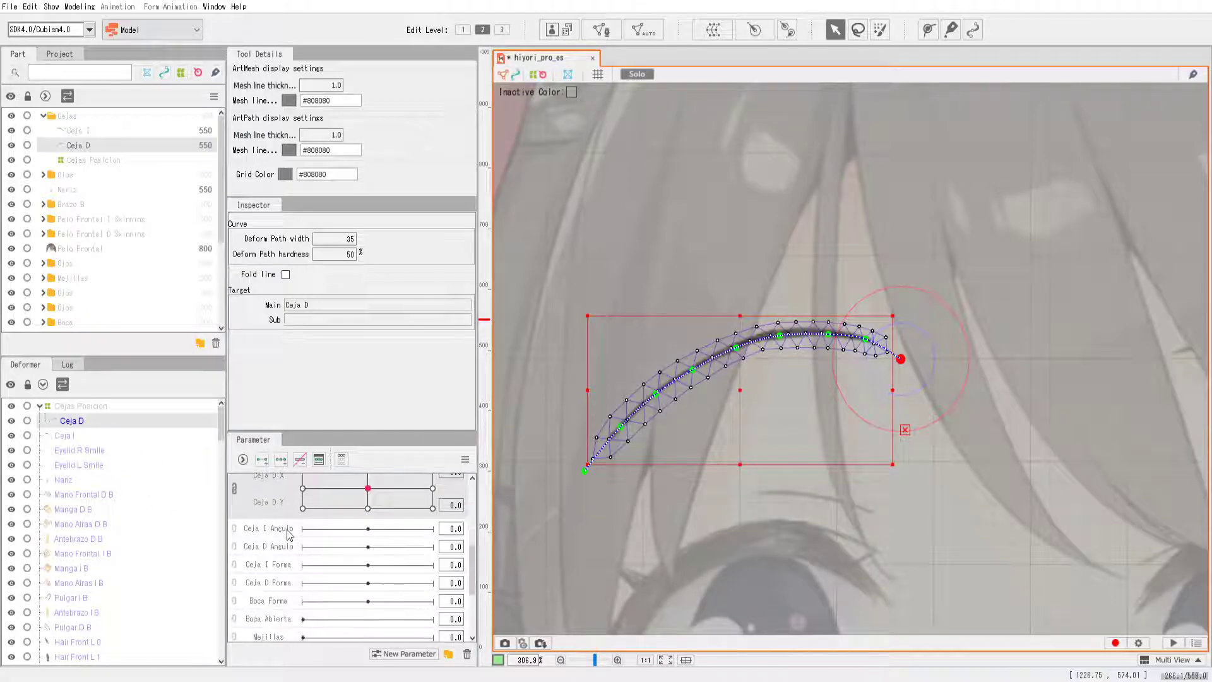
click(281, 585)
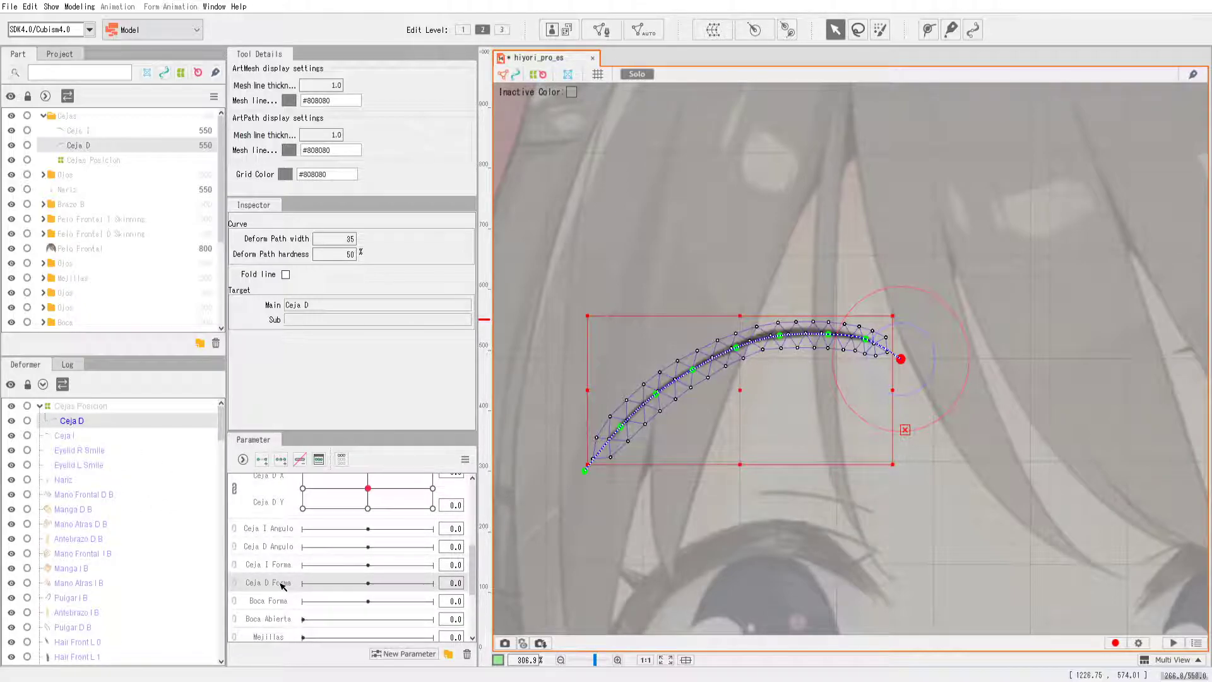
click(281, 466)
With Ceja D Forma at 1.0, raise the deform path points so the eyebrow arches higher
click(435, 584)
drag(783, 335, 830, 317)
drag(738, 346, 618, 422)
drag(846, 338, 831, 314)
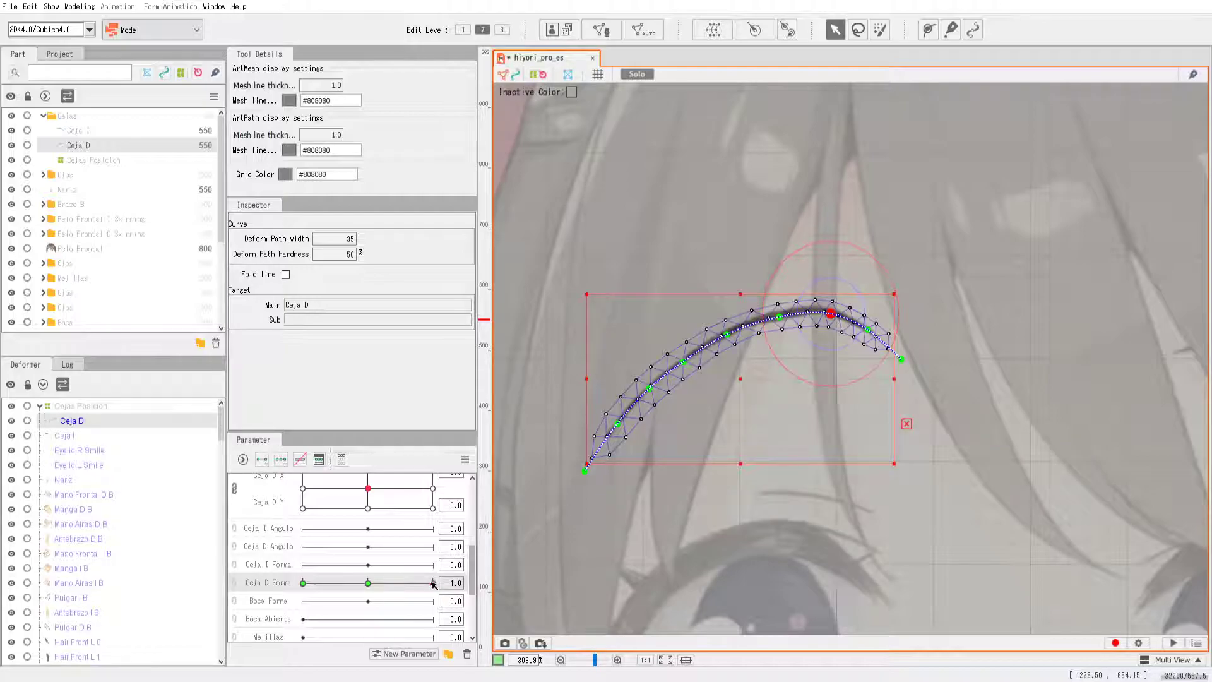
mouse_move(433, 583)
mouse_down()
mouse_move(371, 582)
mouse_move(433, 581)
mouse_up()
With Ceja D Forma at -1.0, pull the deform path points down to flatten the eyebrow's arch
click(369, 583)
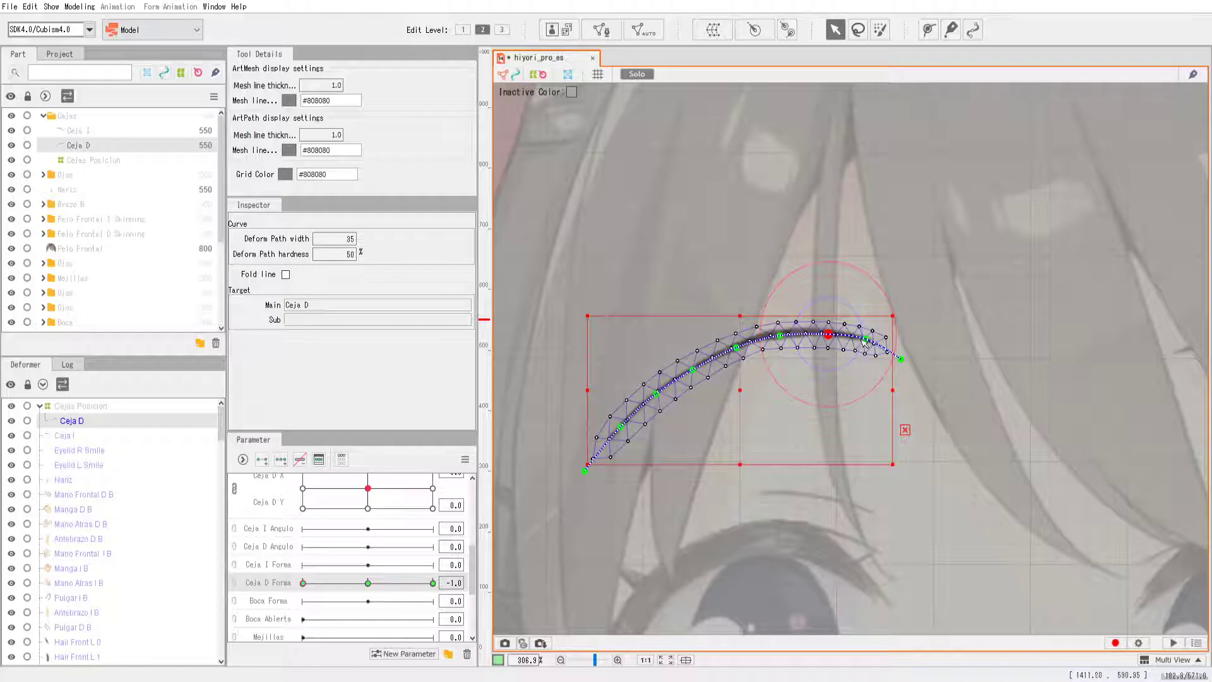
mouse_move(860, 336)
mouse_down()
mouse_move(860, 351)
mouse_move(833, 354)
mouse_move(837, 371)
mouse_up()
mouse_move(784, 342)
mouse_down()
mouse_move(793, 378)
mouse_move(740, 358)
mouse_move(748, 393)
mouse_move(695, 374)
mouse_move(706, 410)
mouse_move(664, 409)
mouse_move(671, 428)
mouse_move(627, 438)
mouse_move(675, 450)
mouse_move(640, 464)
mouse_up()
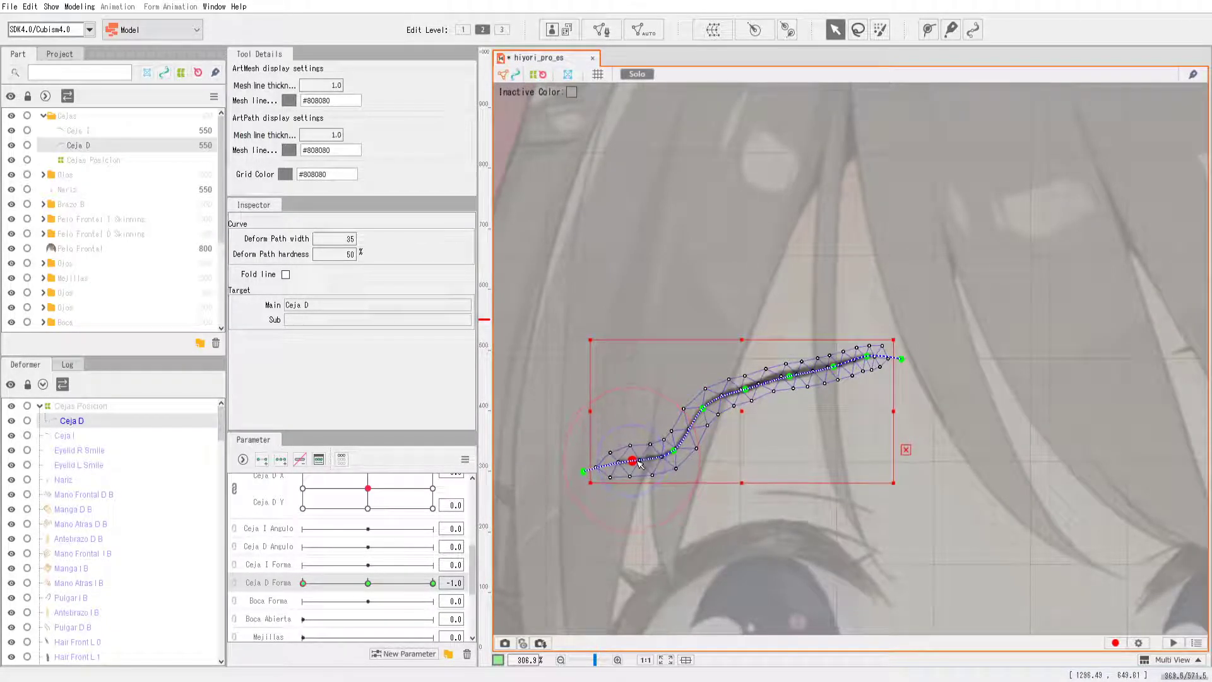
drag(709, 411, 716, 437)
mouse_move(756, 383)
mouse_down()
mouse_move(755, 422)
mouse_move(789, 379)
mouse_move(803, 406)
mouse_move(835, 368)
mouse_move(847, 389)
mouse_move(872, 365)
mouse_move(885, 379)
mouse_move(760, 428)
mouse_up()
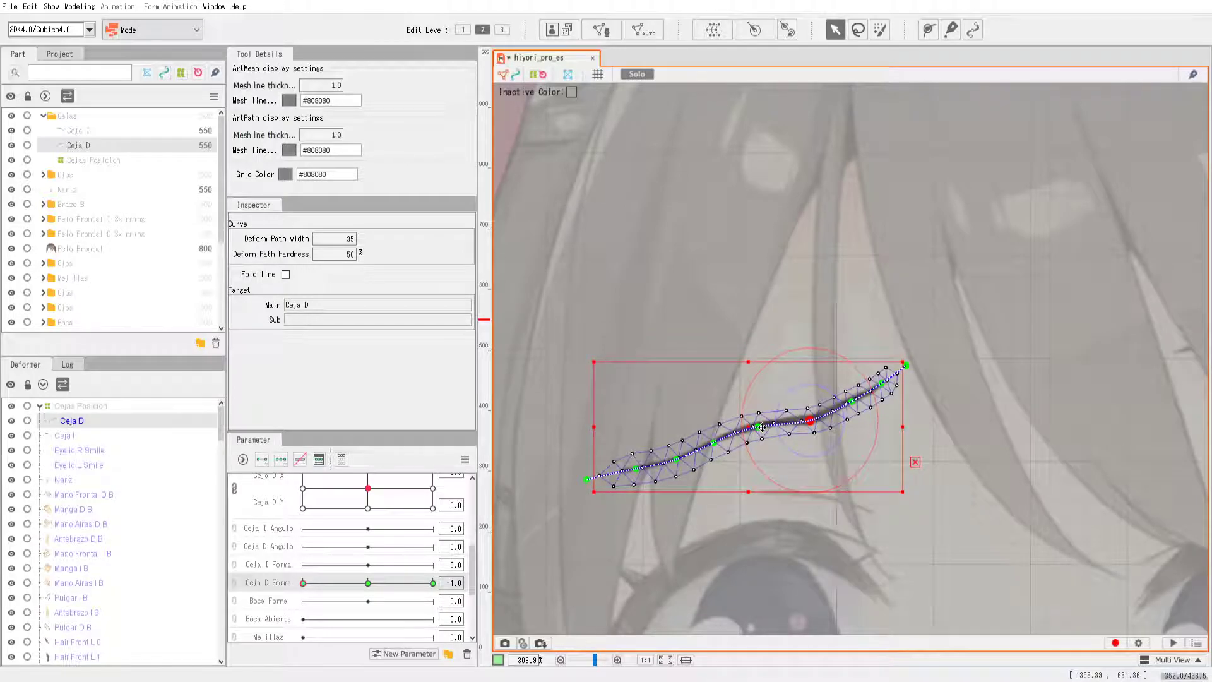
Undo the last point move and readjust the path points into a smooth, downward-sagging eyebrow curve at Ceja D Forma -1.0
key(ctrl+z)
scroll(757, 420, up, 8)
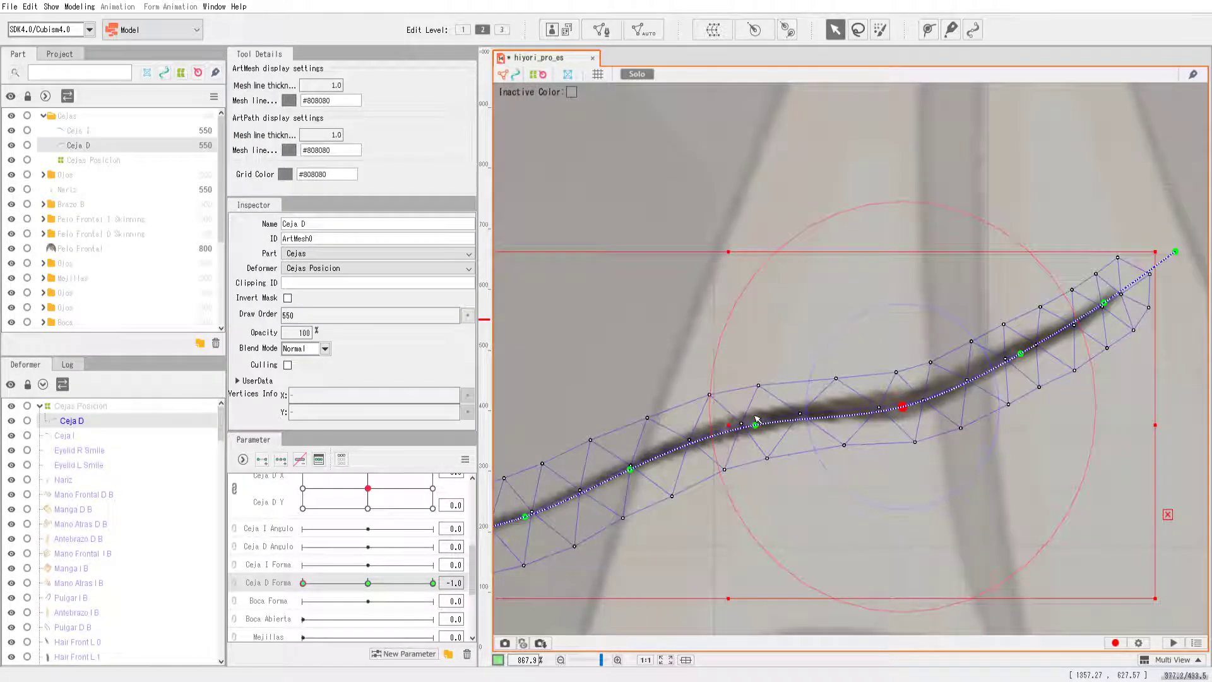
scroll(746, 436, down, 5)
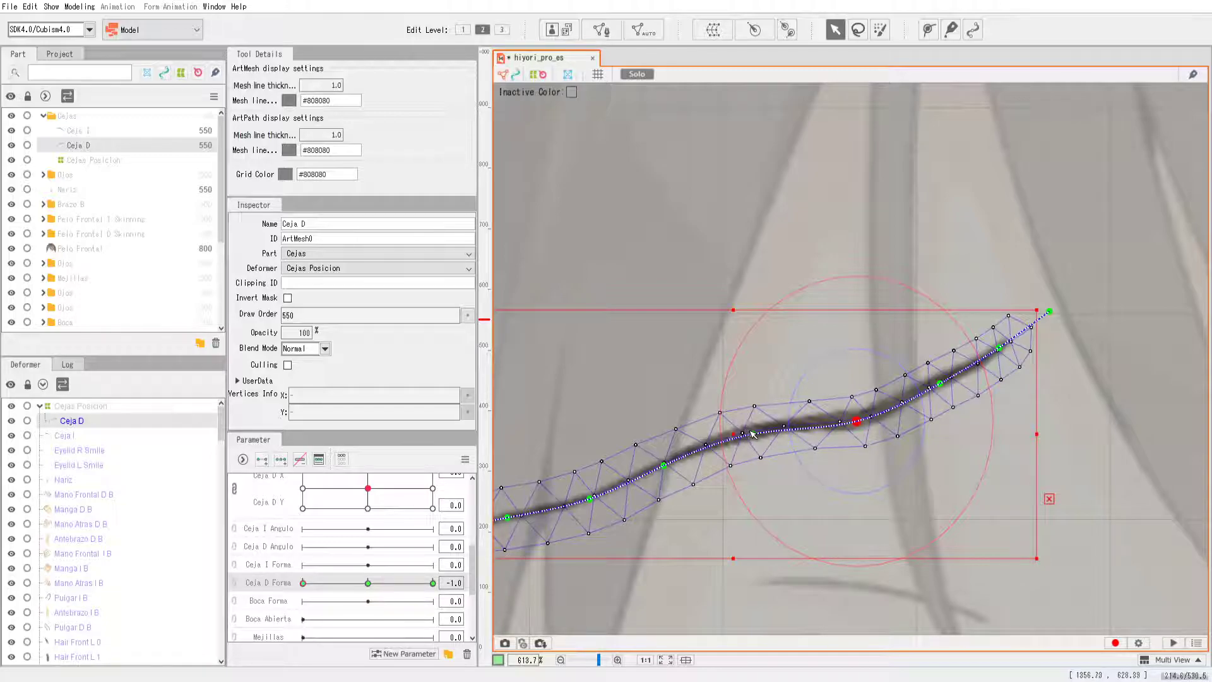
scroll(755, 434, up, 8)
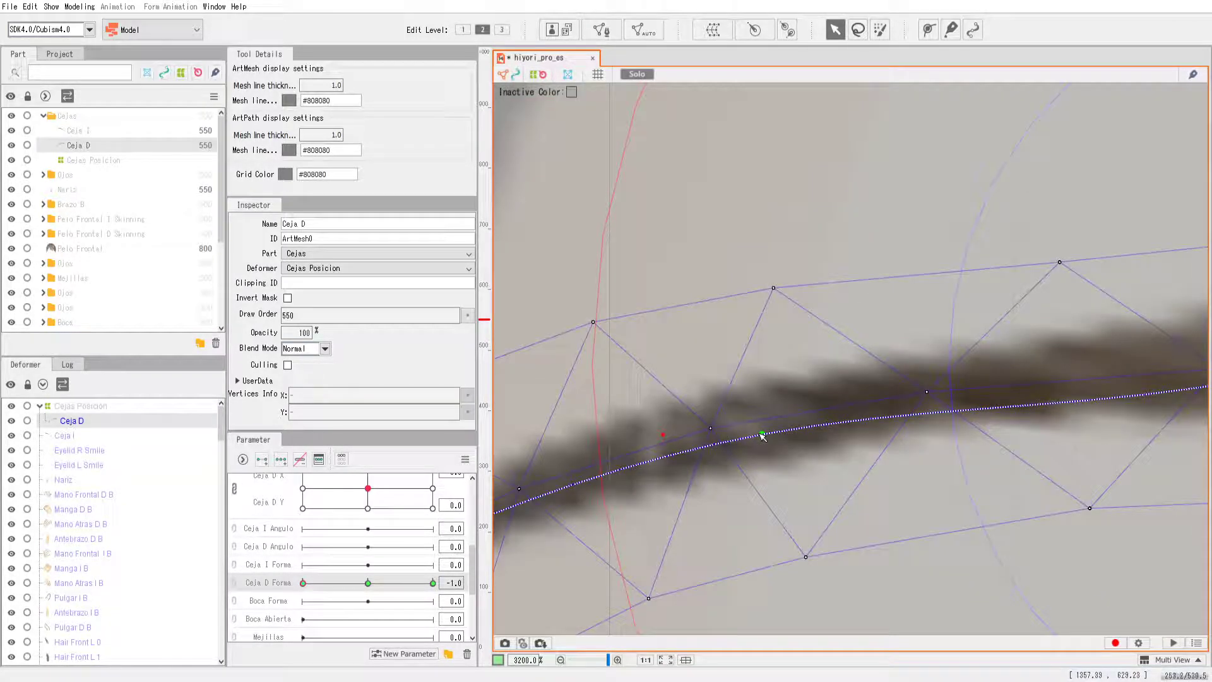
scroll(765, 454, down, 8)
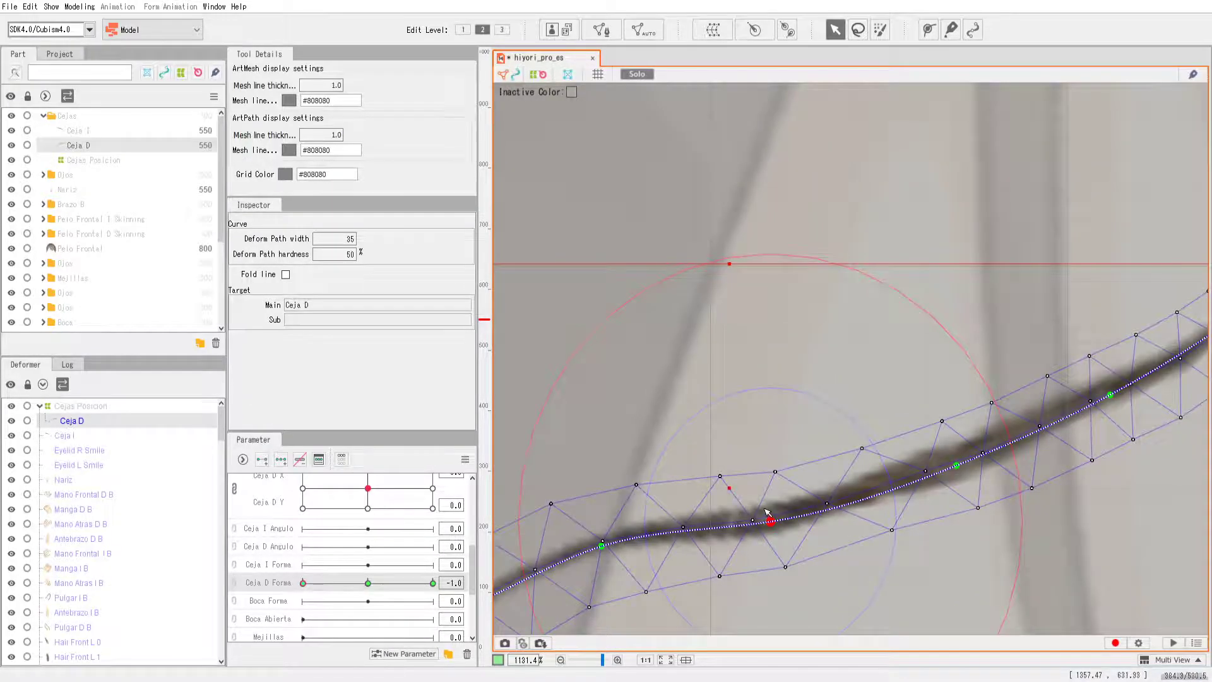
scroll(766, 513, down, 2)
mouse_move(710, 521)
mouse_down()
mouse_move(607, 563)
mouse_move(665, 568)
mouse_move(713, 541)
mouse_move(719, 553)
mouse_move(779, 530)
mouse_move(787, 538)
mouse_move(844, 505)
mouse_up()
drag(887, 469, 849, 515)
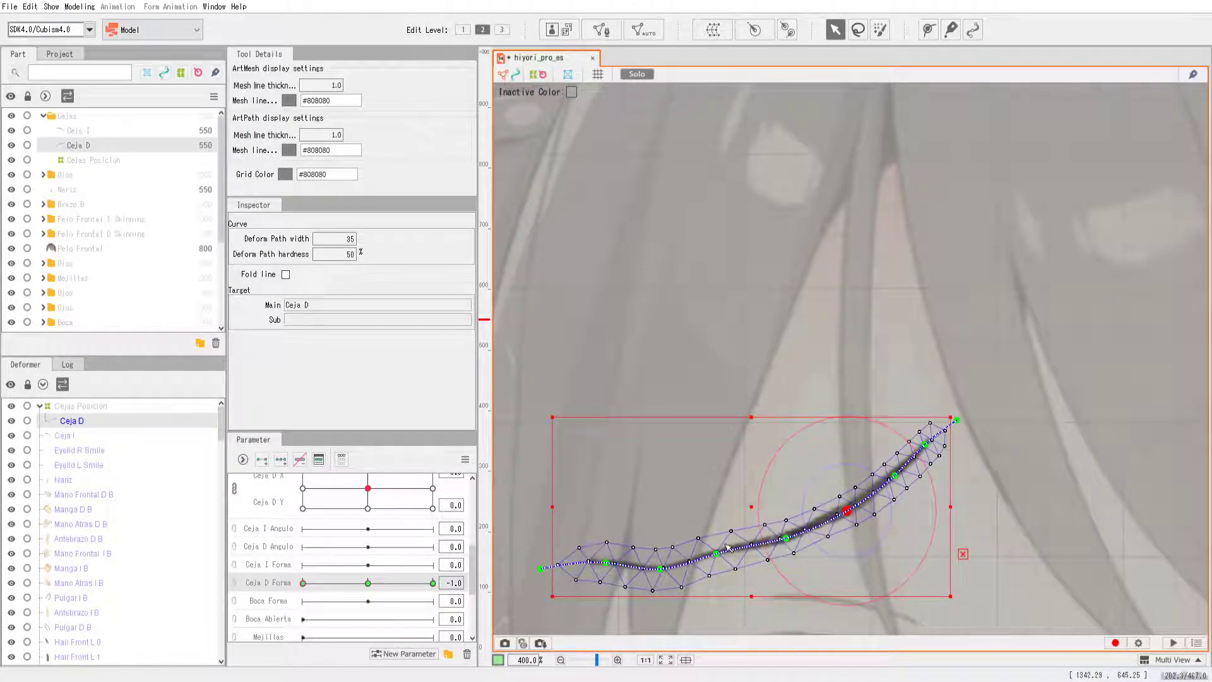
drag(661, 571, 659, 565)
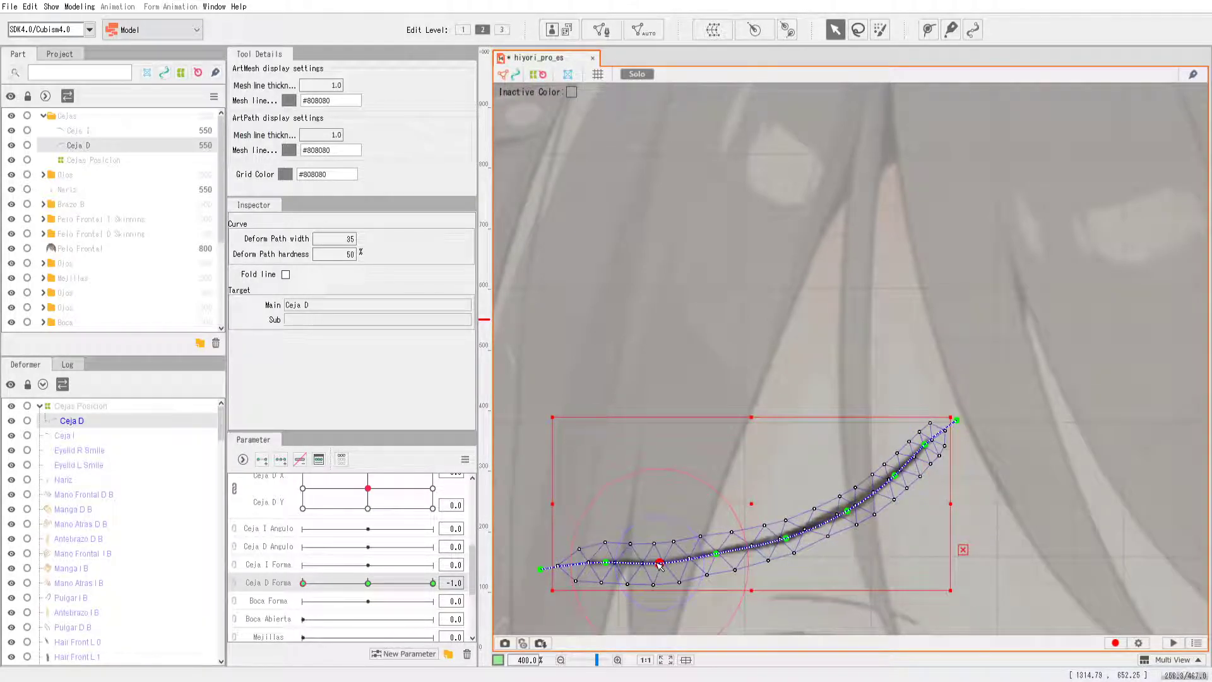
Return the Ceja D Forma parameter to 0.0
scroll(353, 559, down, 3)
drag(304, 530, 369, 537)
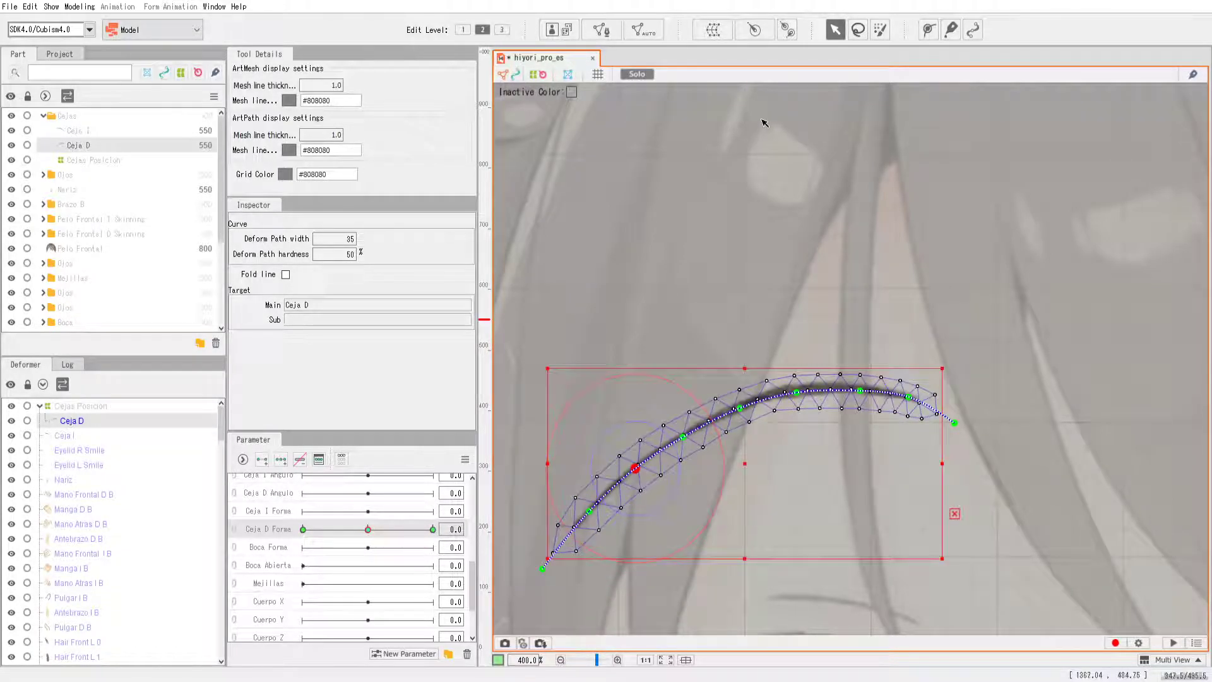
scroll(662, 173, down, 1)
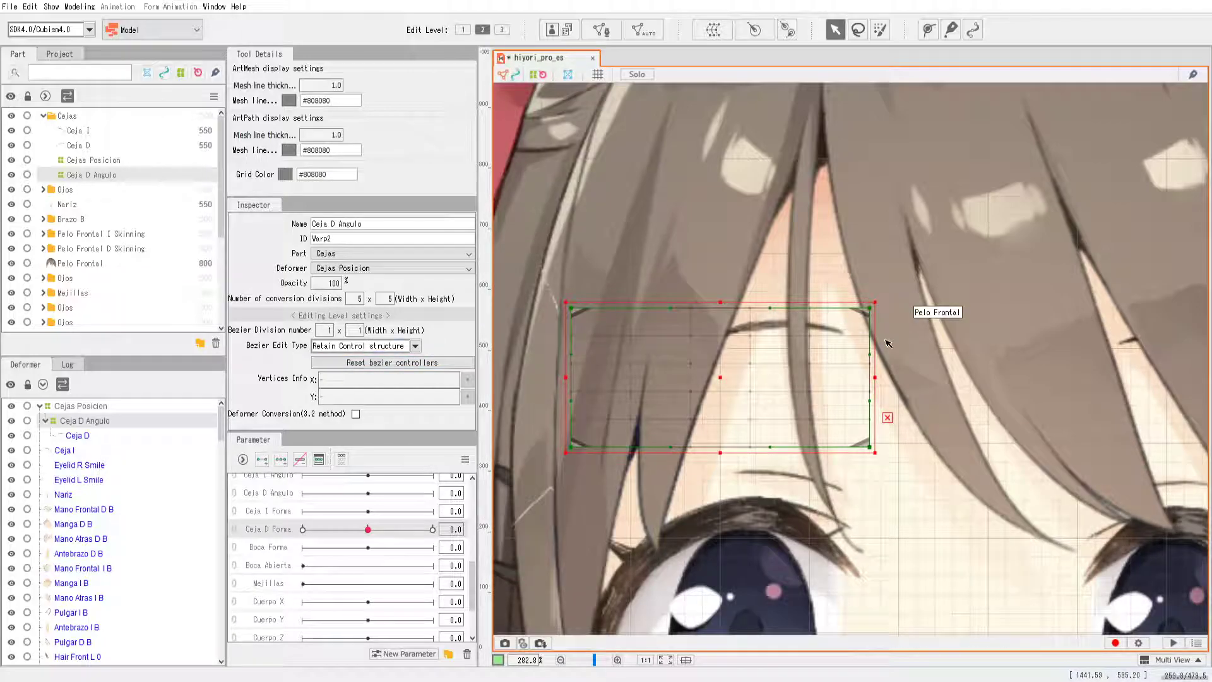
Add three keyforms to the Ceja D Angulo parameter for the Ceja D Angulo warp deformer
scroll(354, 549, up, 2)
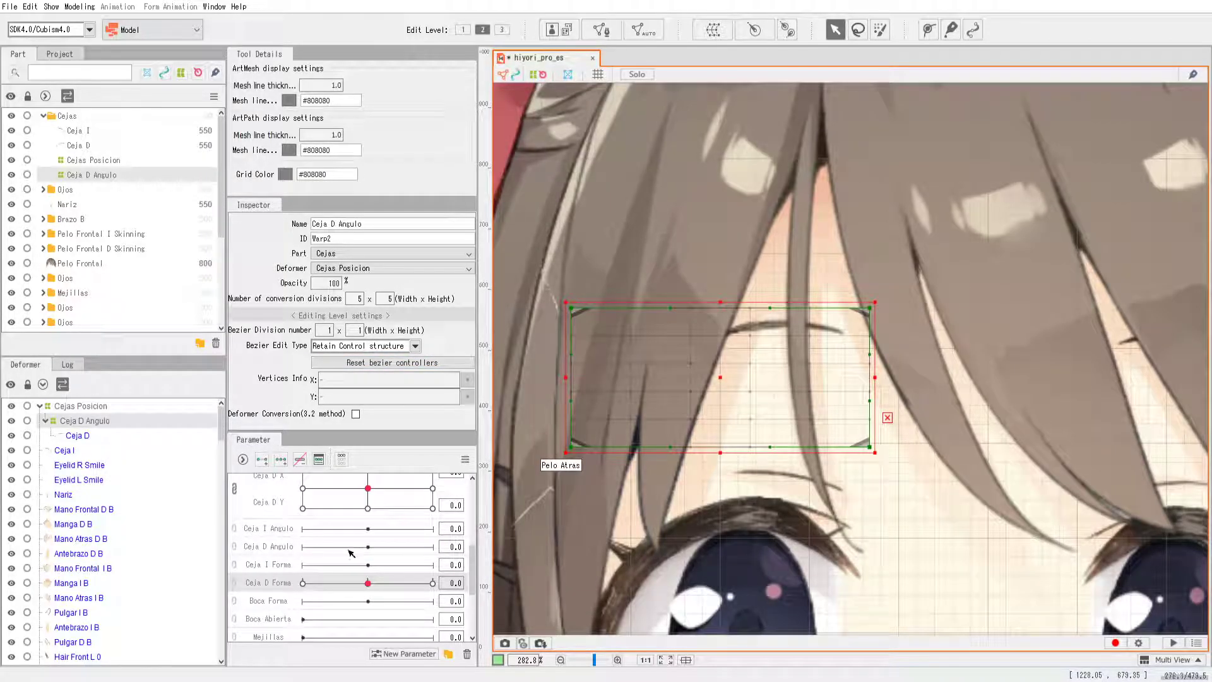
drag(368, 546, 365, 547)
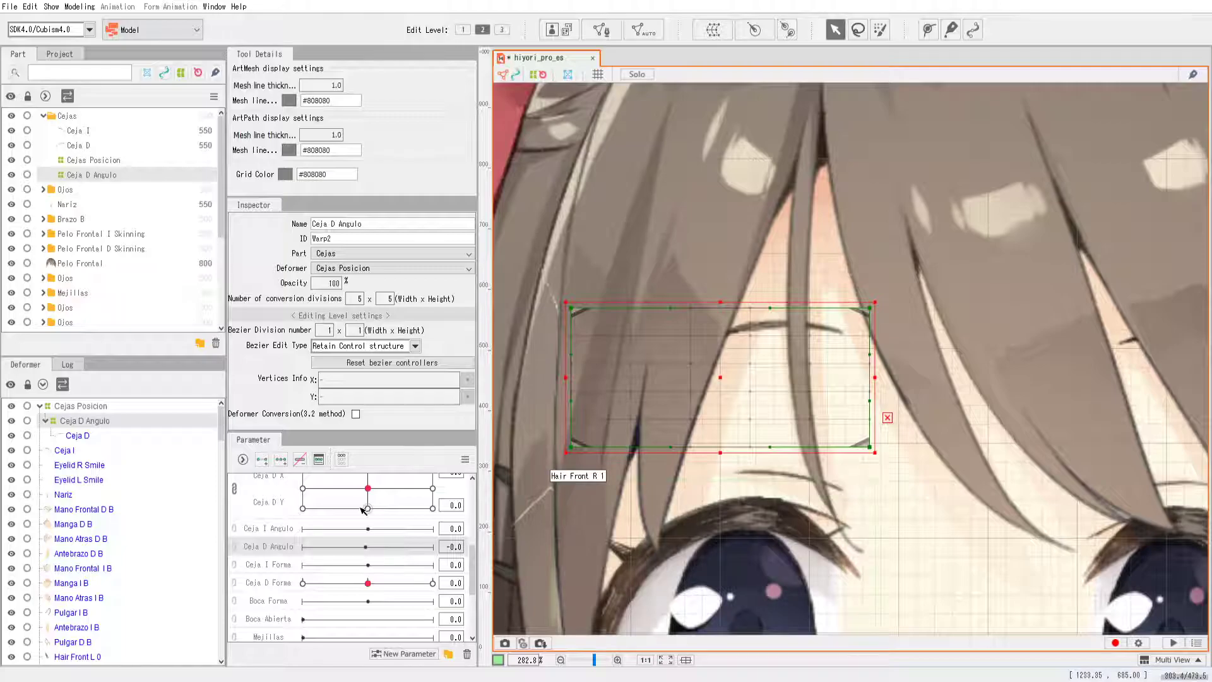
click(284, 463)
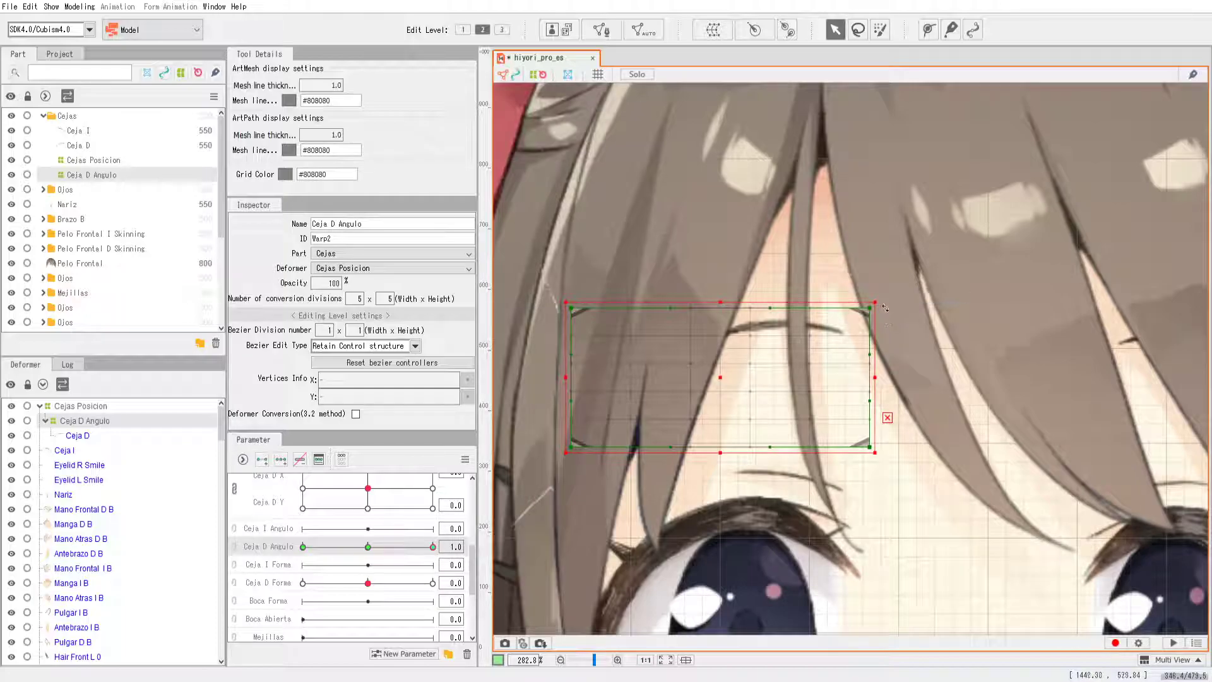
Rotate the Ceja D Angulo deformer counterclockwise at parameter value 1.0 and clockwise at -1.0
drag(886, 303, 853, 233)
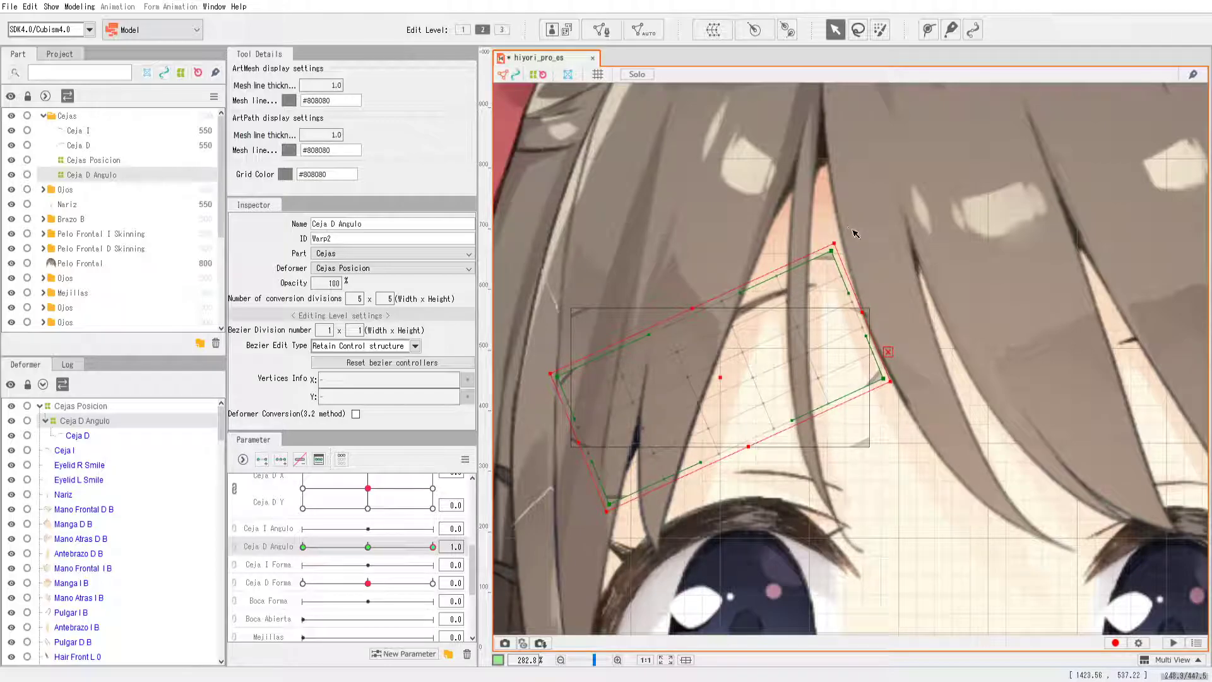
click(303, 547)
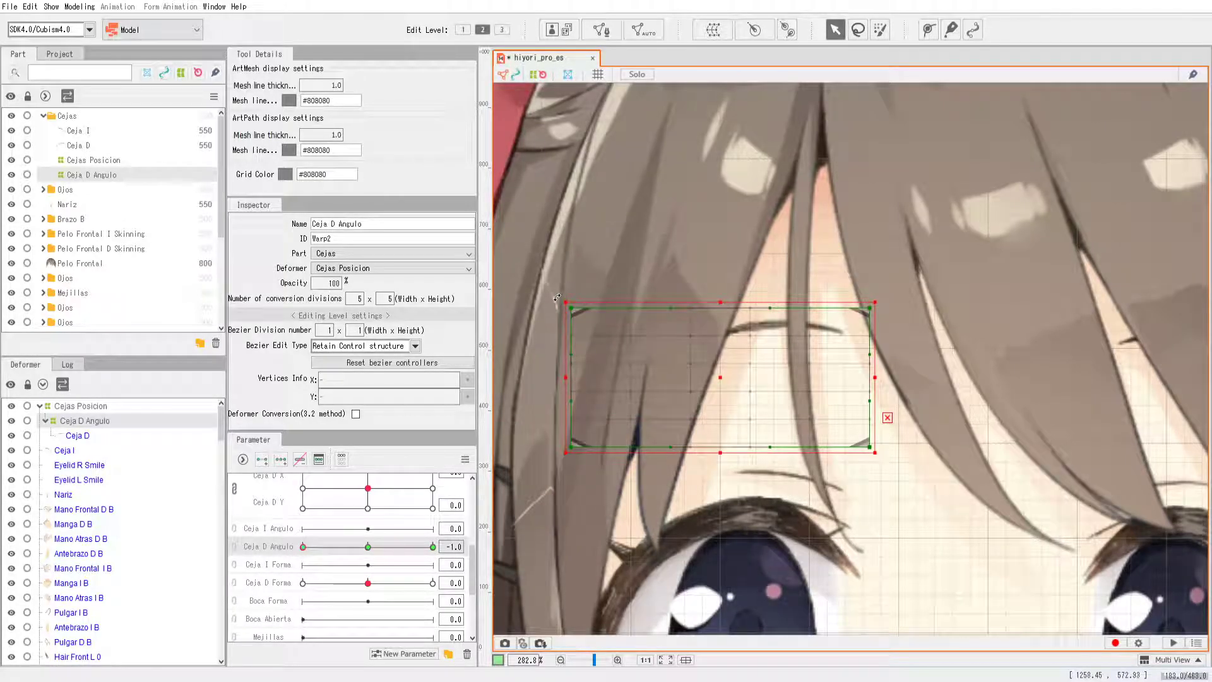
drag(557, 297, 599, 252)
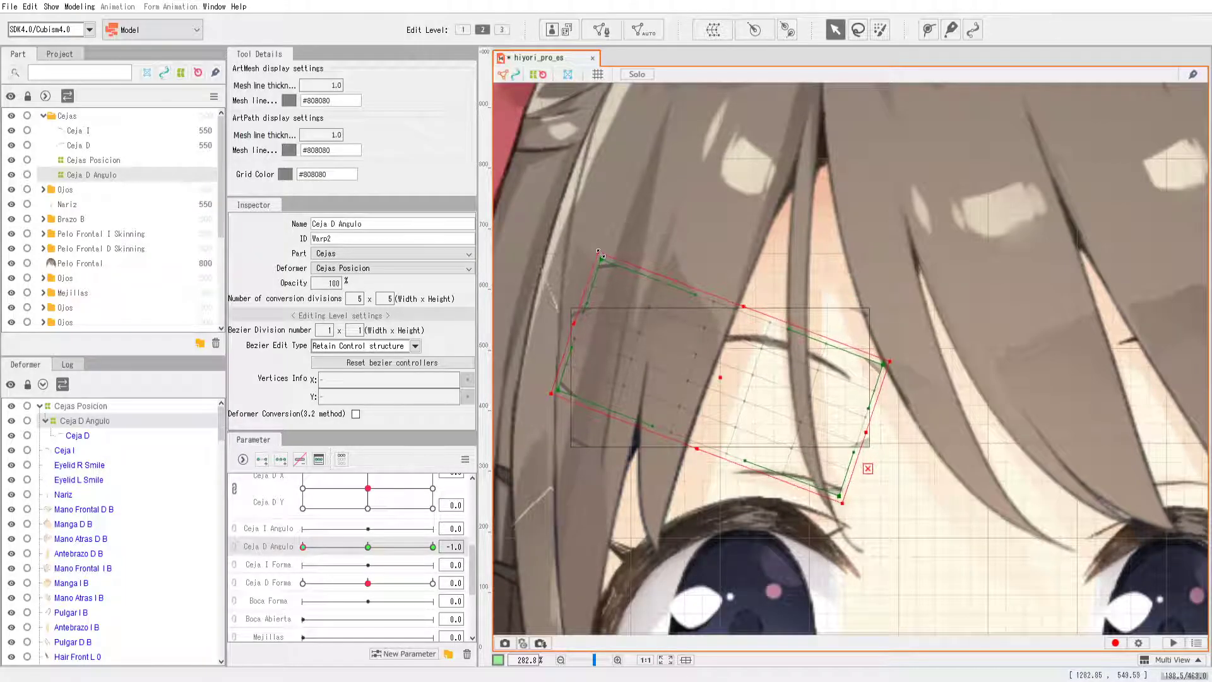
Isolate Ceja D in Solo view and test its motion with the Ceja D Angulo and Ceja D Forma parameters
drag(303, 547, 433, 546)
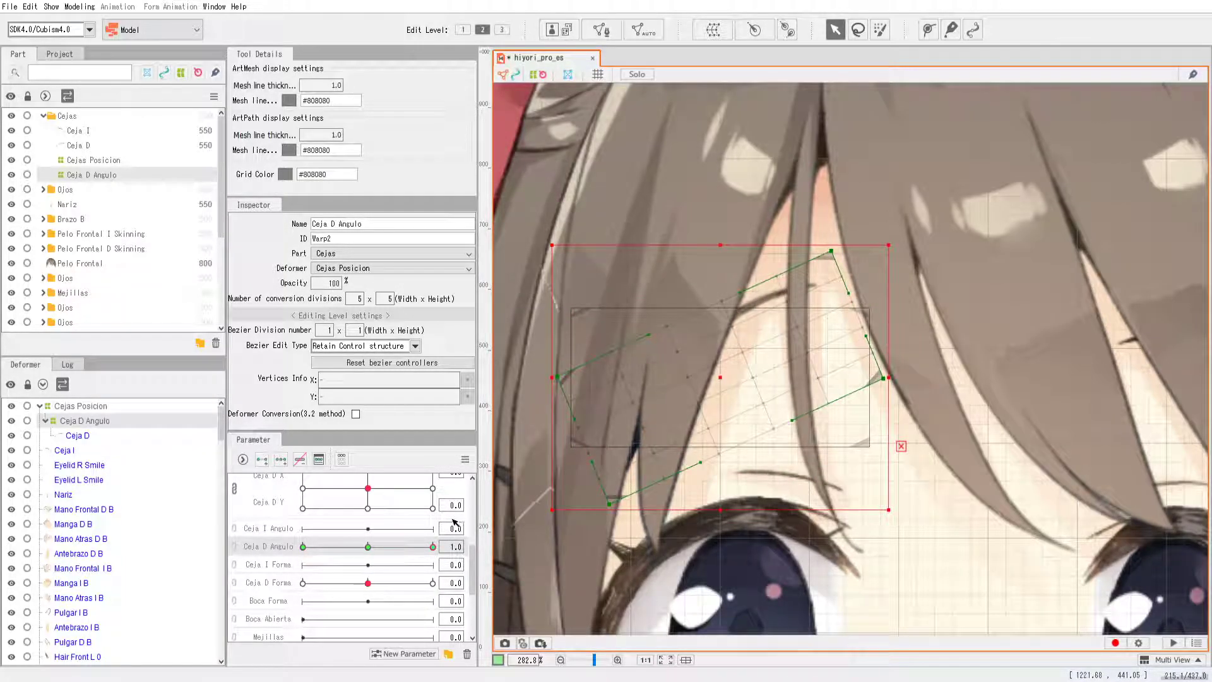
click(638, 75)
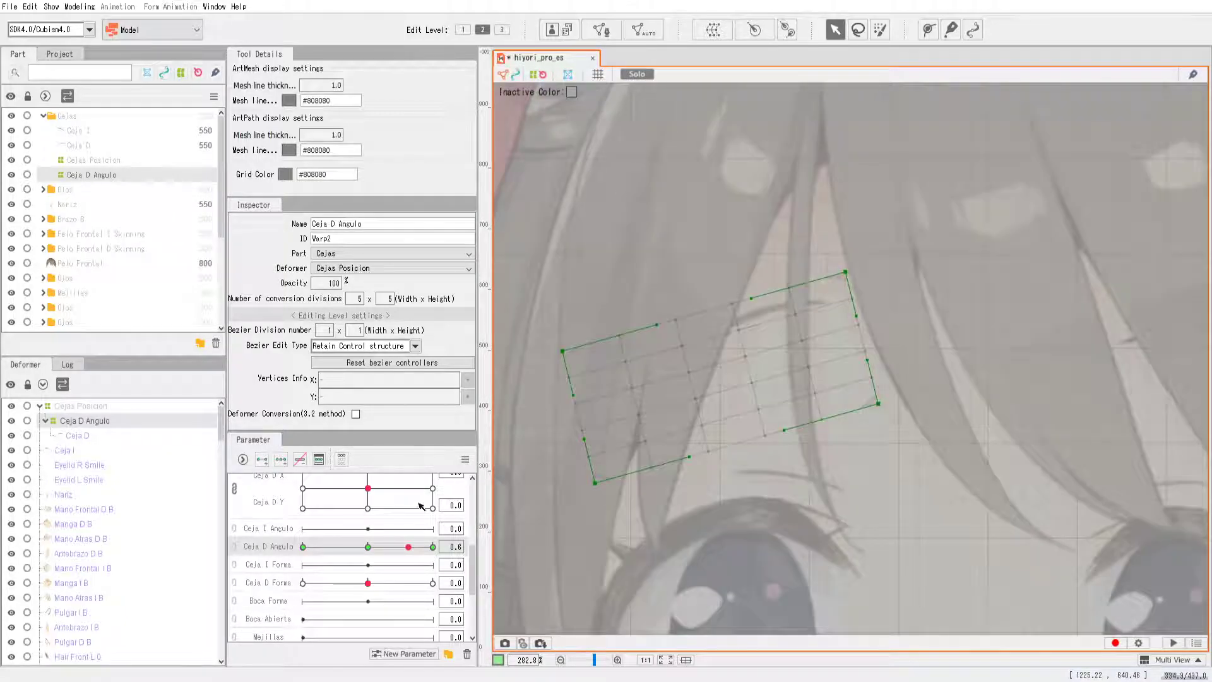
click(637, 74)
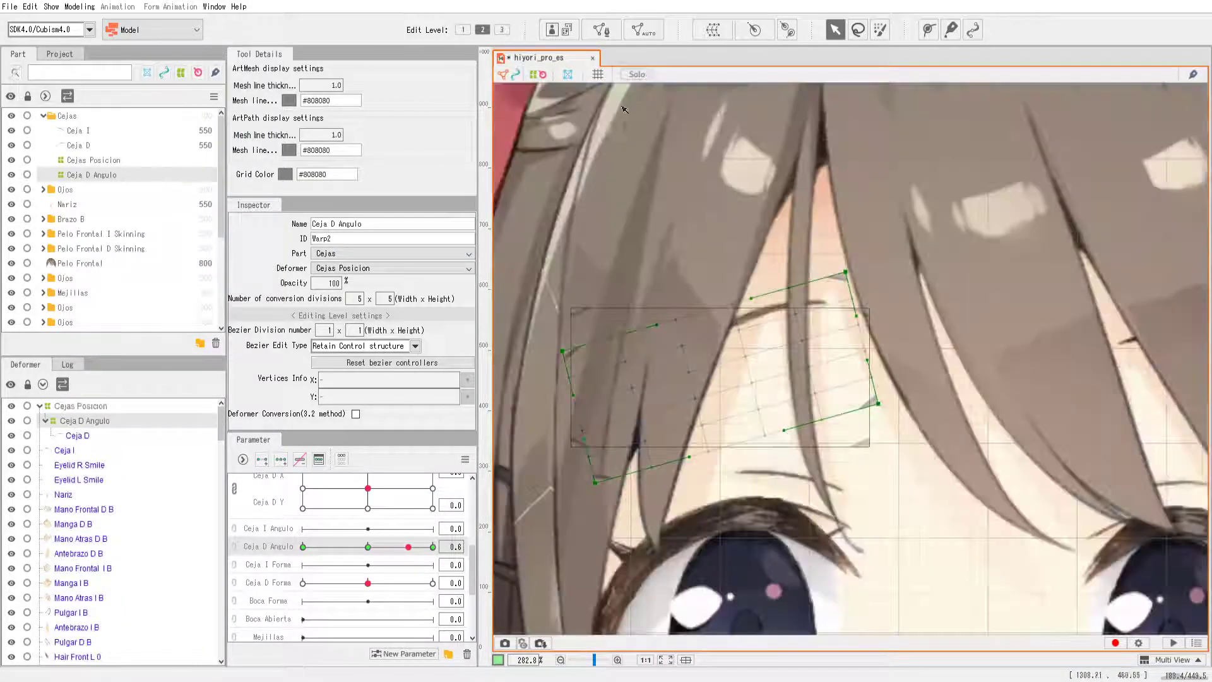
click(92, 440)
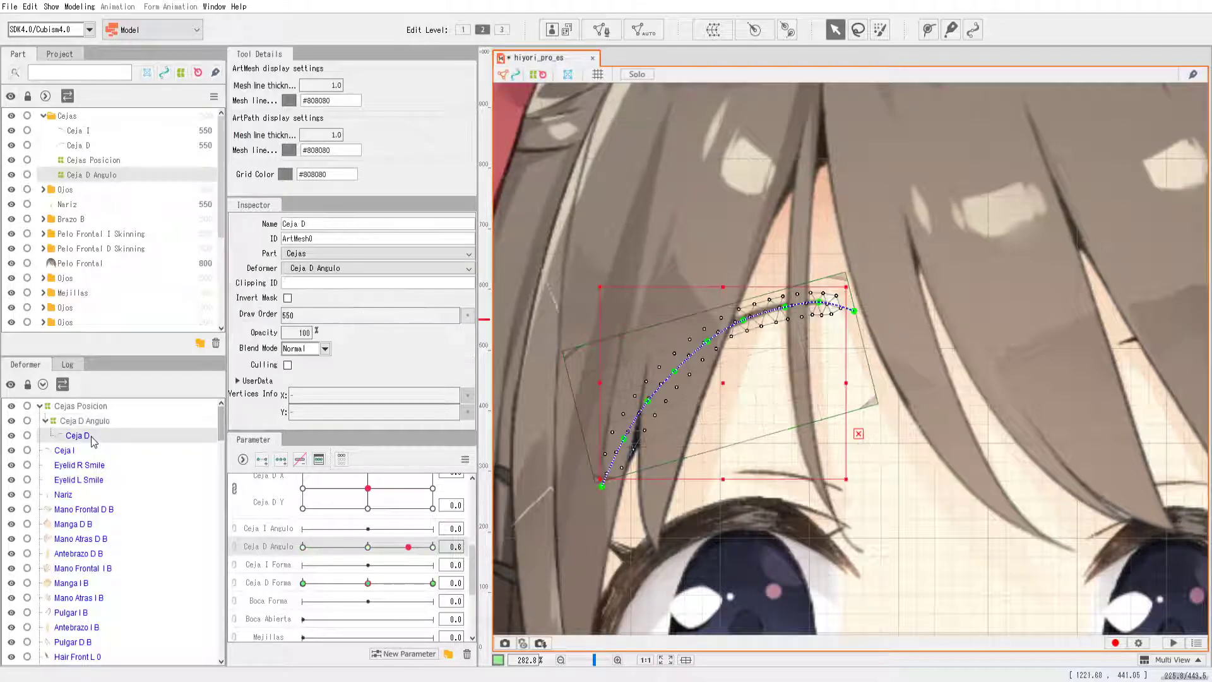
click(637, 74)
drag(410, 550, 304, 582)
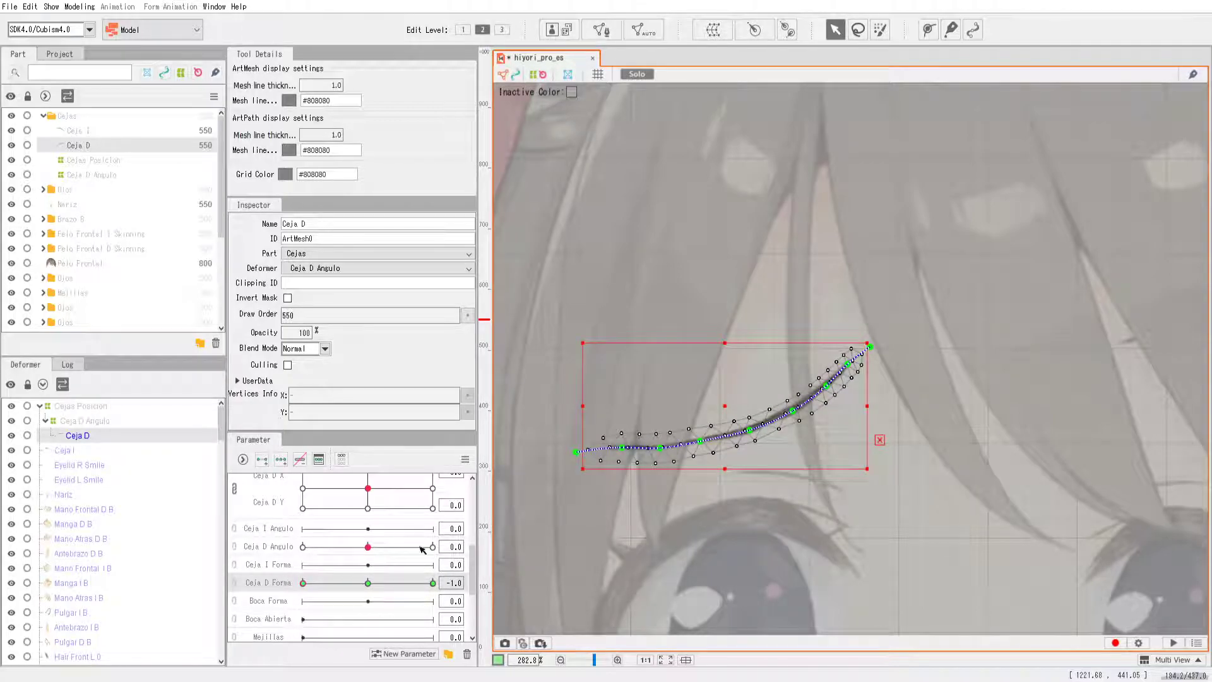
At Ceja D Forma -1.0, raise the outer tip of the eyebrow's deform path and adjust the neighbouring point for a smooth upward curl
scroll(680, 455, up, 5)
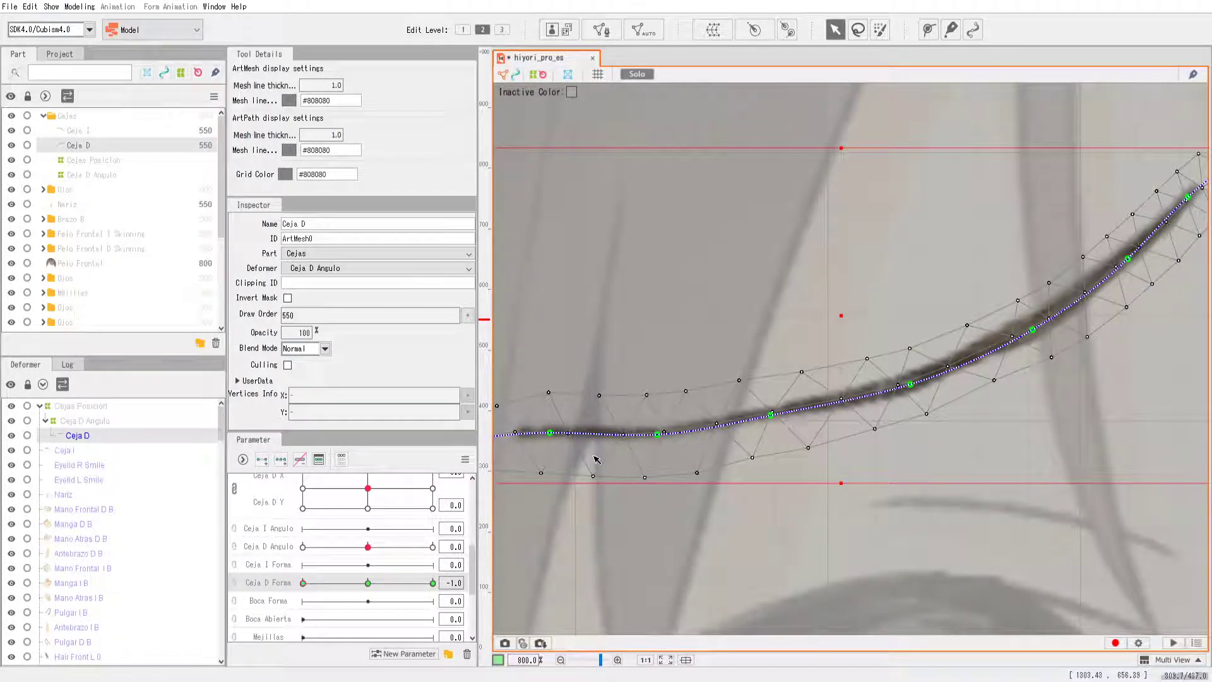
scroll(597, 460, down, 1)
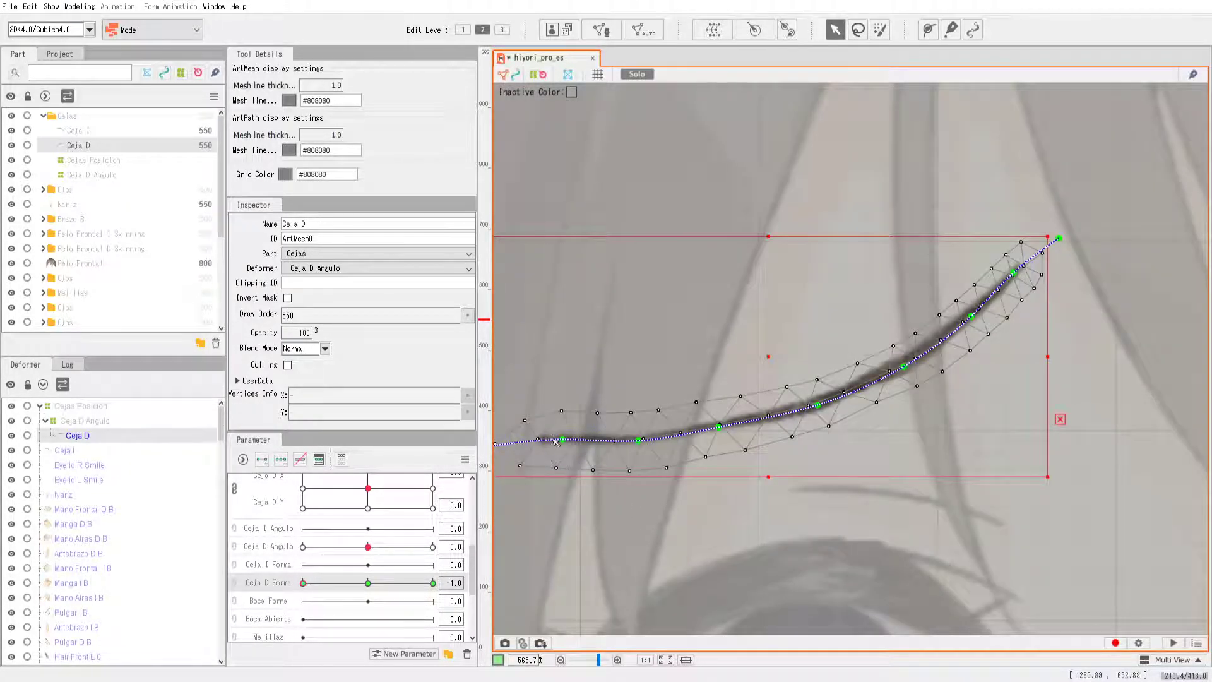
drag(563, 442, 564, 450)
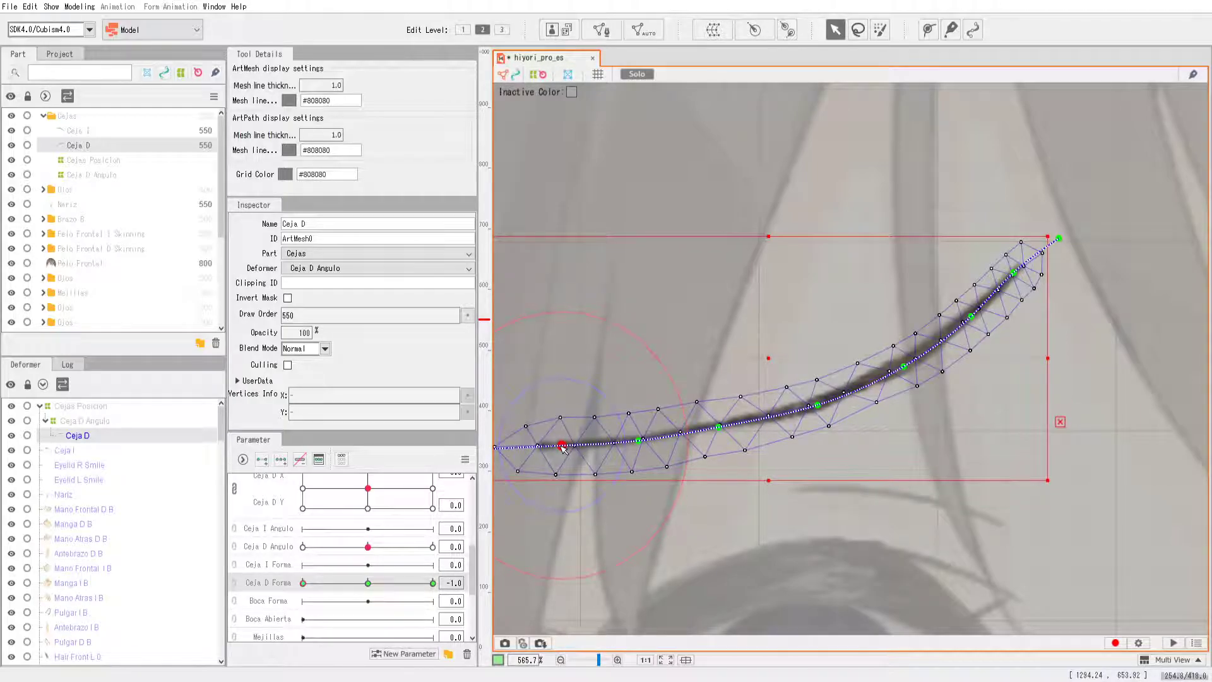
drag(627, 436, 541, 411)
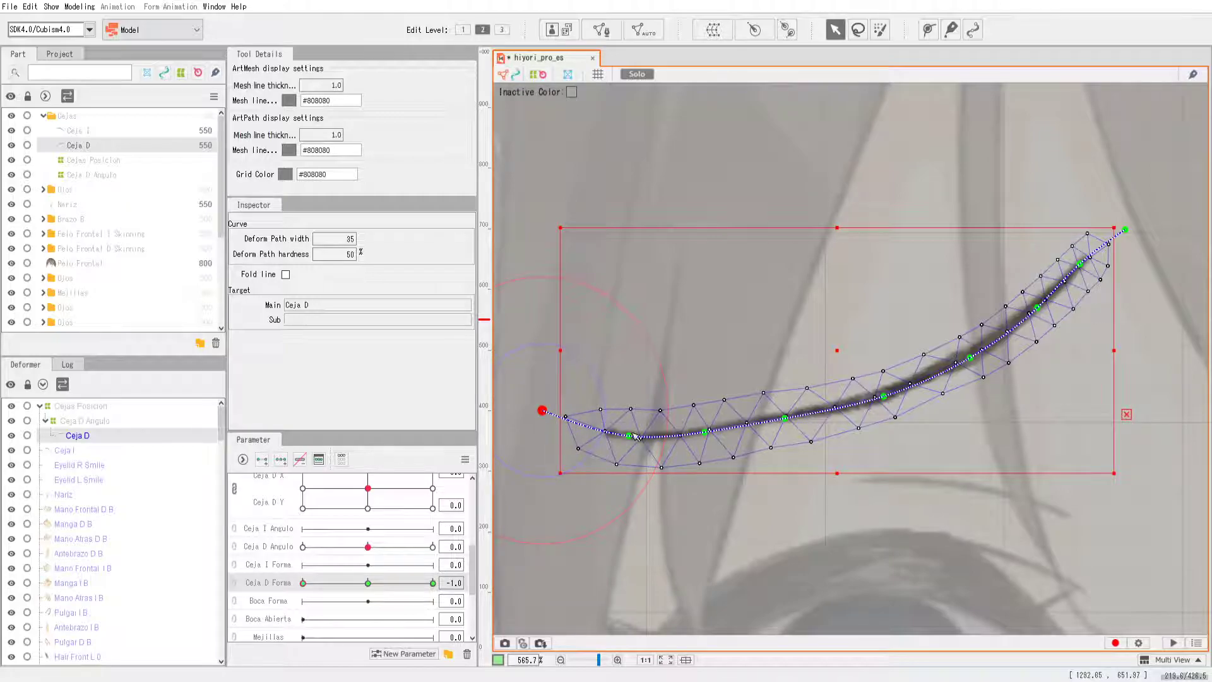
drag(628, 435, 632, 431)
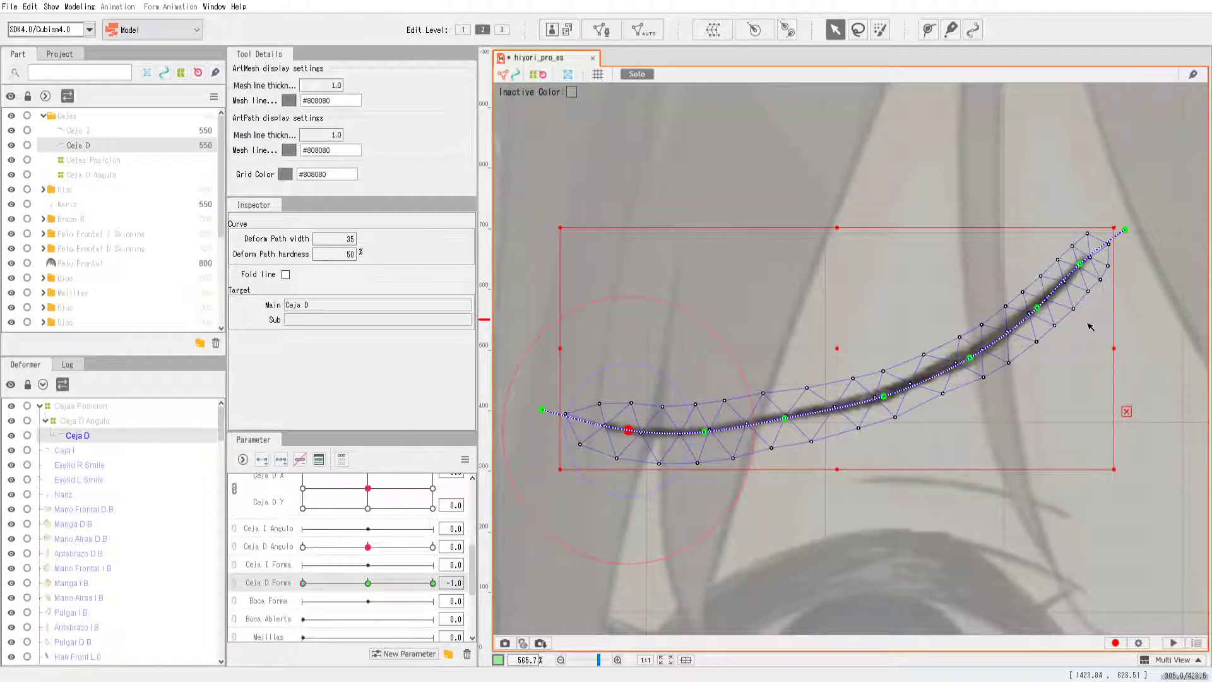
Lower the deform path point at the eyebrow's inner bend slightly and move the inner tip point up and outward
drag(971, 361, 976, 369)
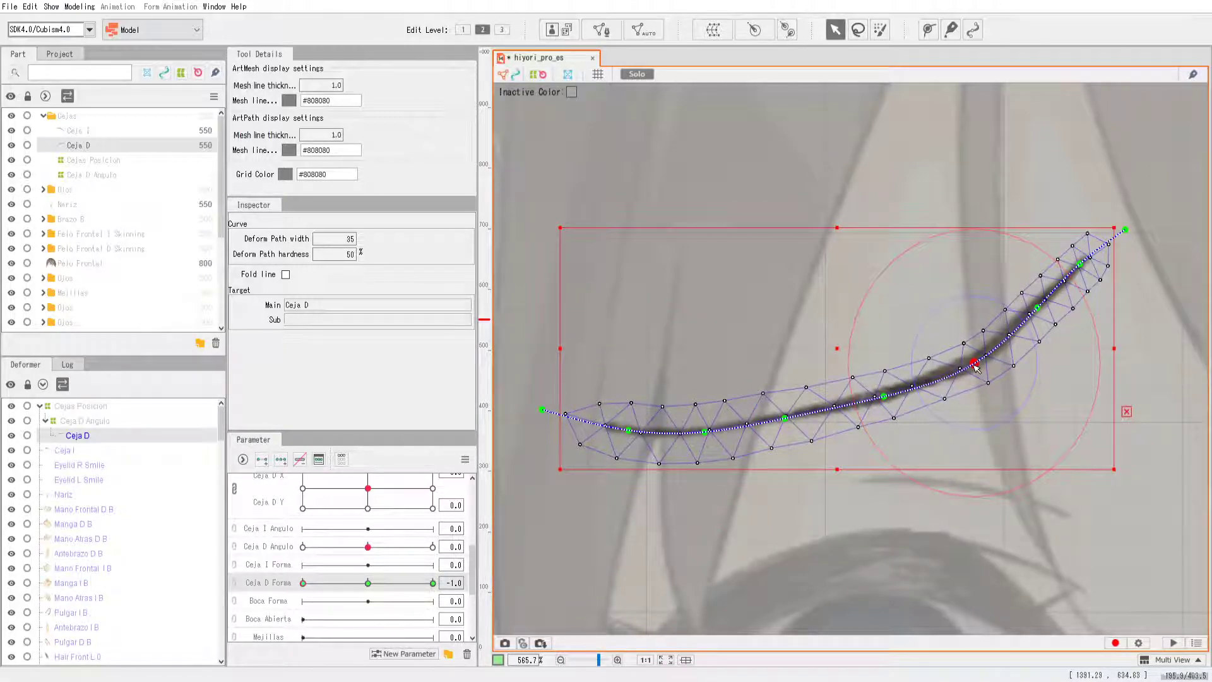
drag(1129, 233, 1119, 221)
drag(974, 363, 976, 366)
Preview the reshaped eyebrow across the Ceja D Forma range and turn off Solo view to show the whole model
drag(304, 583, 404, 582)
scroll(371, 553, up, 3)
scroll(371, 554, down, 1)
click(637, 74)
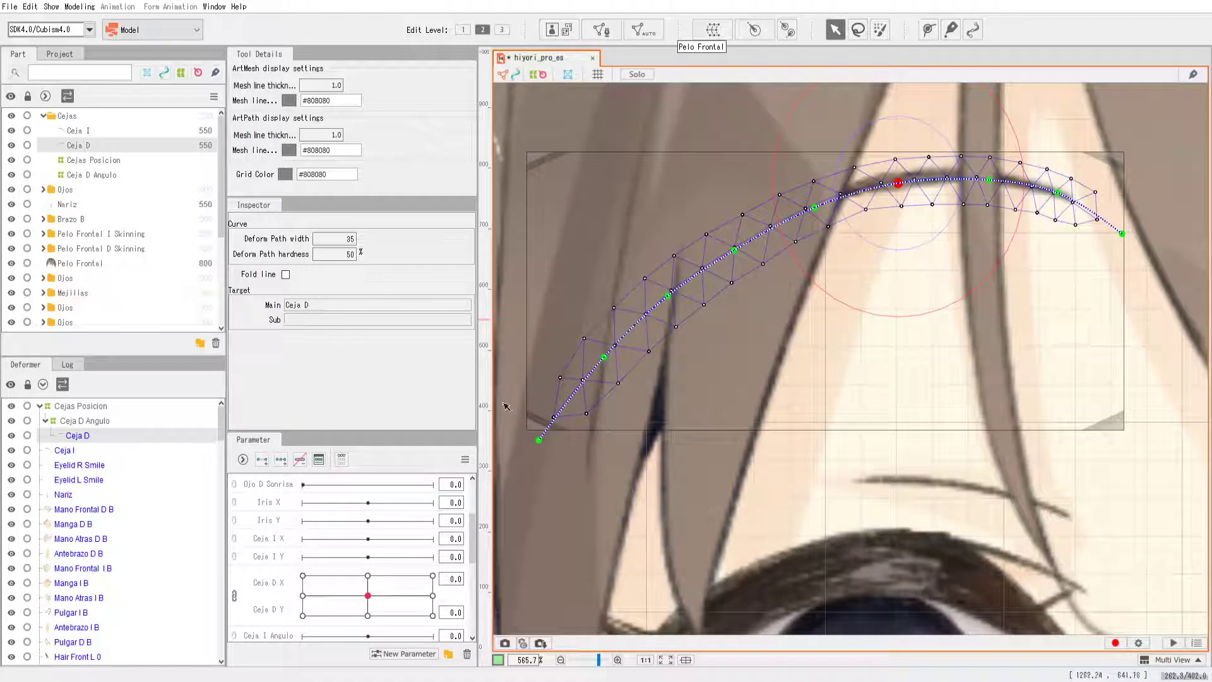
Check the eyebrow shape against the face and return the Ceja D Forma parameter to 0.0
scroll(419, 505, down, 3)
key(ctrl+minus)
key(ctrl+minus)
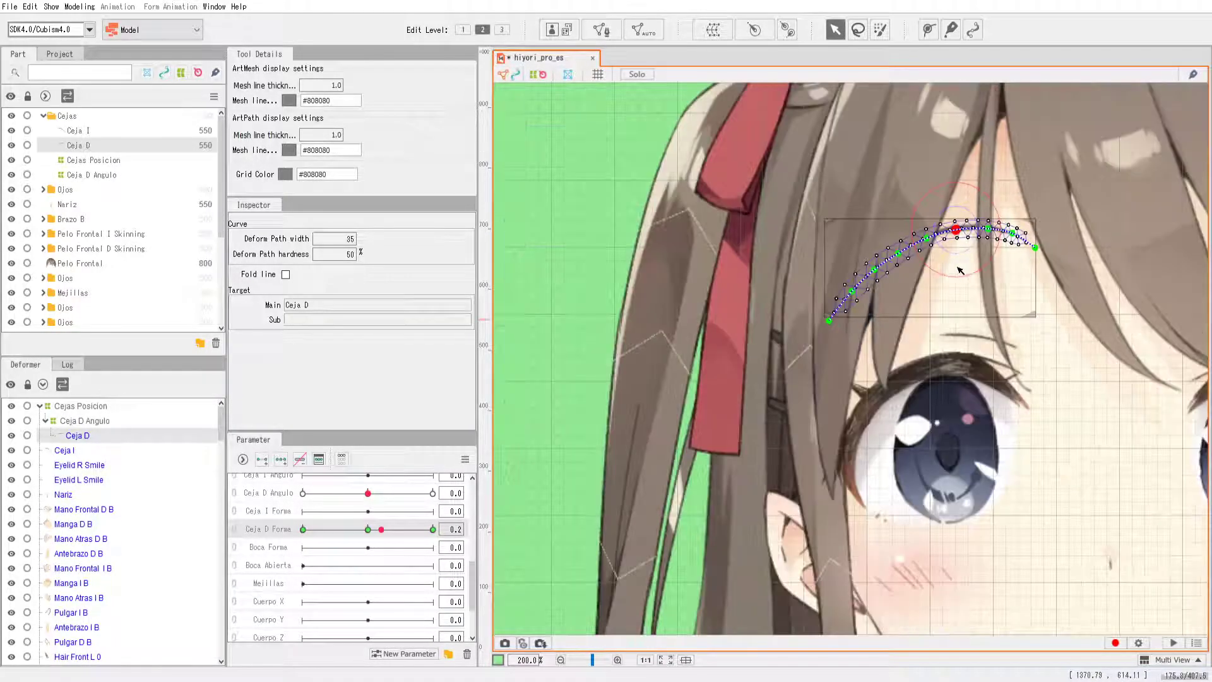
mouse_move(381, 529)
mouse_down()
mouse_move(410, 526)
mouse_move(369, 531)
mouse_up()
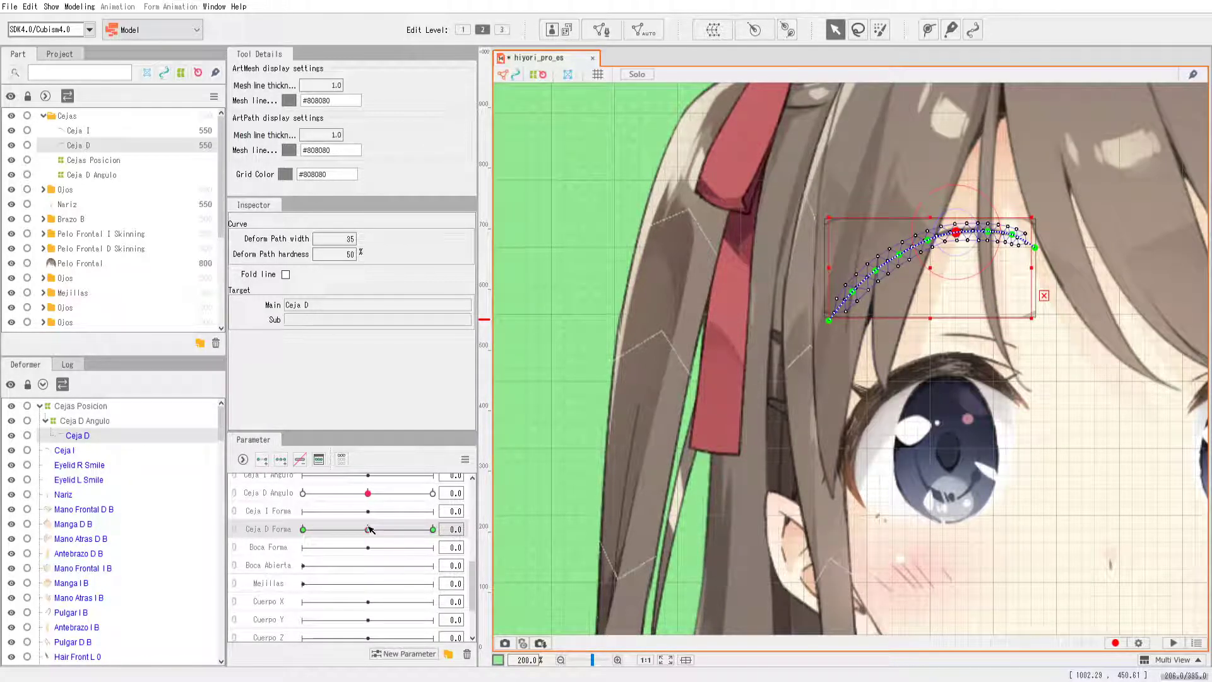
Test the eyebrow's position with the combined Ceja D X and Ceja D Y parameters, returning both to 0.0
scroll(370, 529, up, 1)
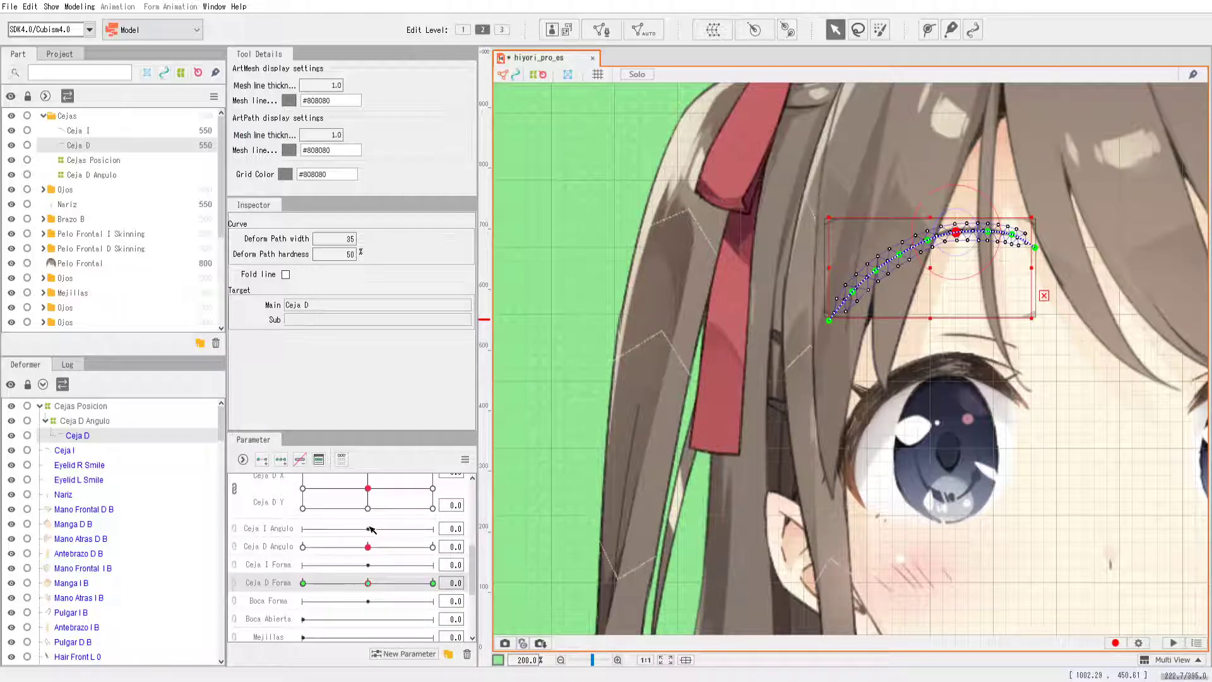
scroll(370, 530, up, 1)
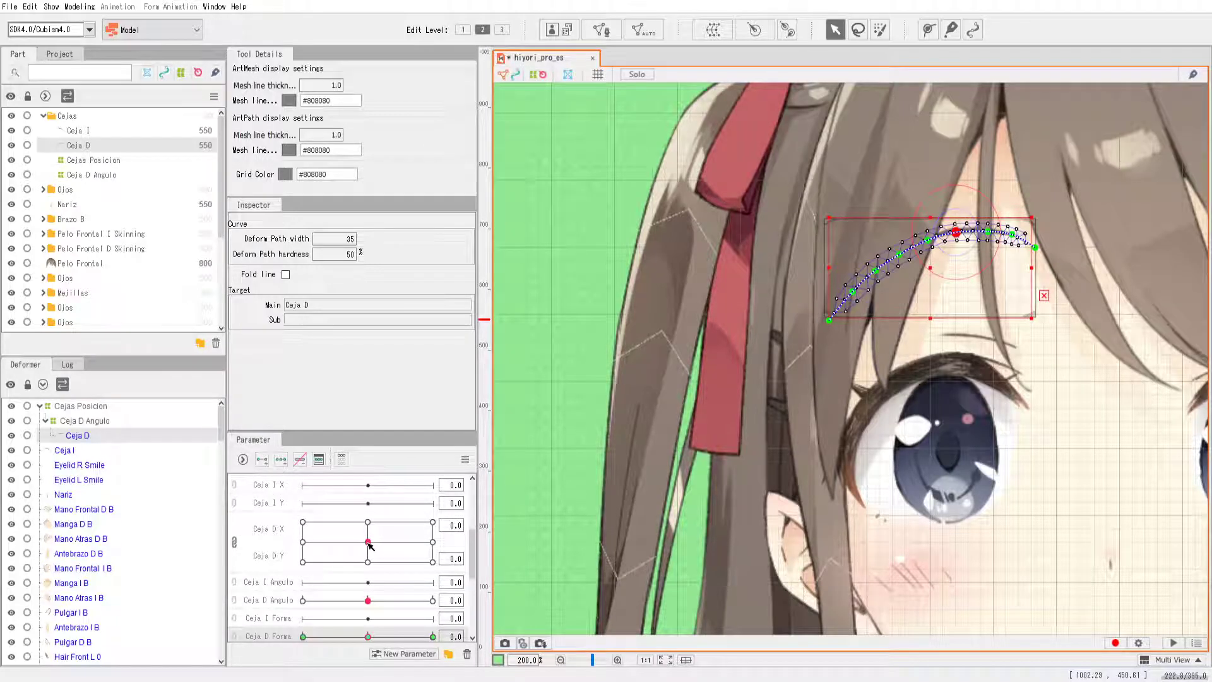
mouse_move(370, 546)
mouse_down()
mouse_move(425, 564)
mouse_move(387, 536)
mouse_move(368, 541)
mouse_up()
scroll(799, 342, down, 4)
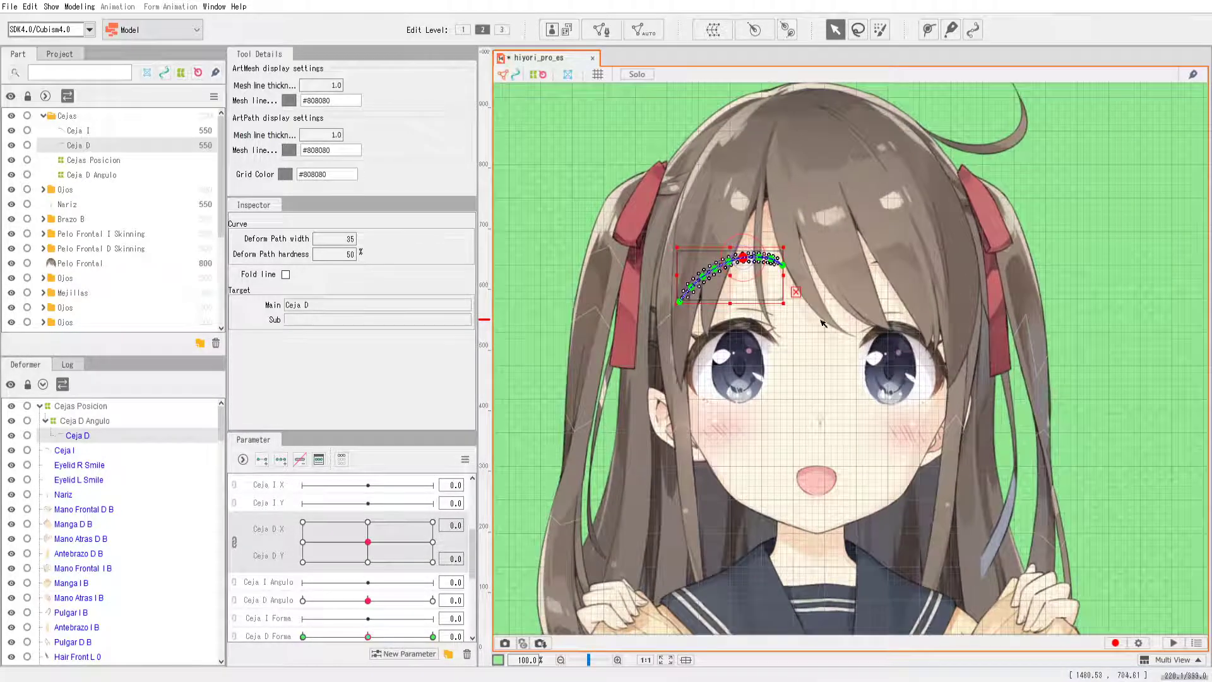